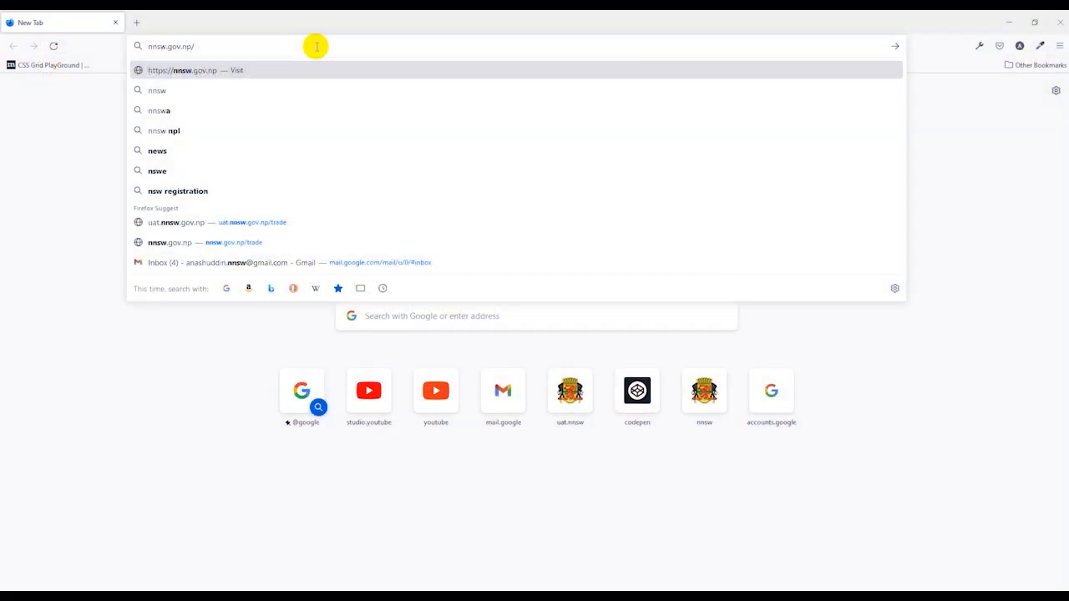
Step: Open the online submission service at nnsw.gov.np and log in to the portal
key(Return)
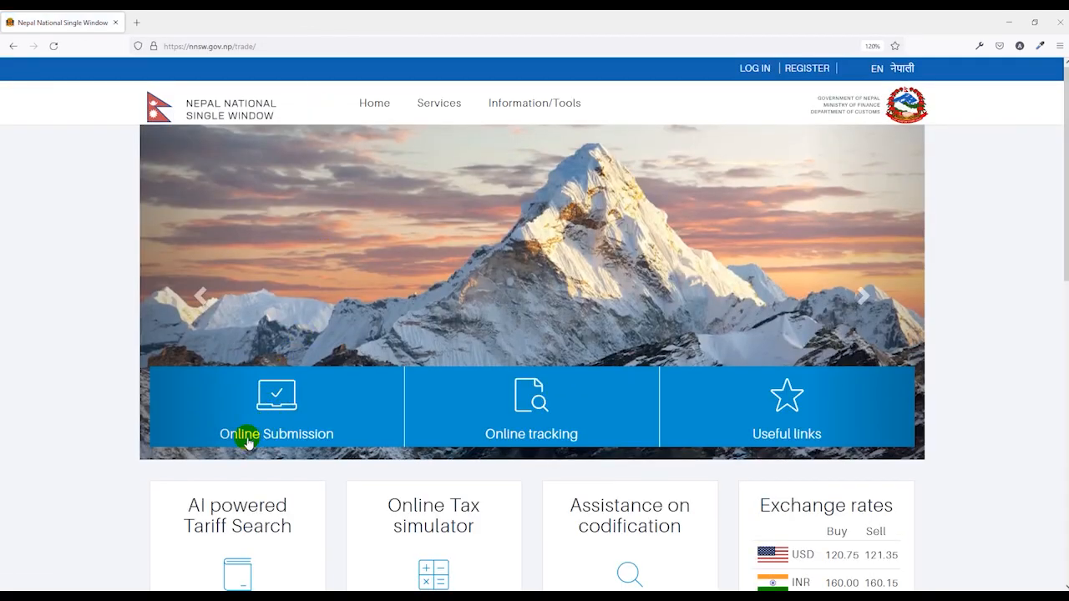
click(294, 440)
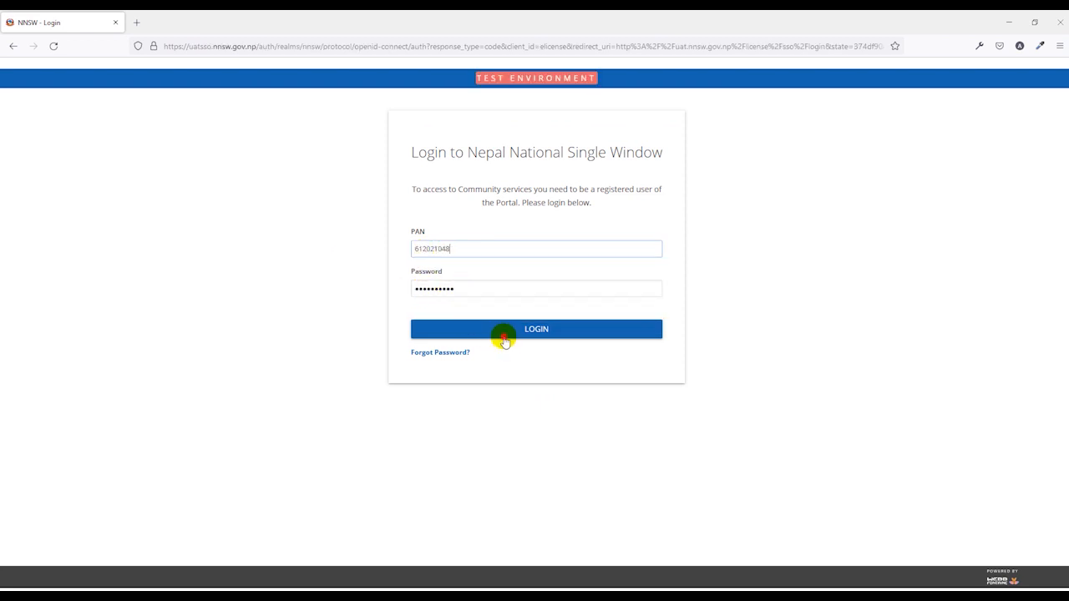
click(503, 330)
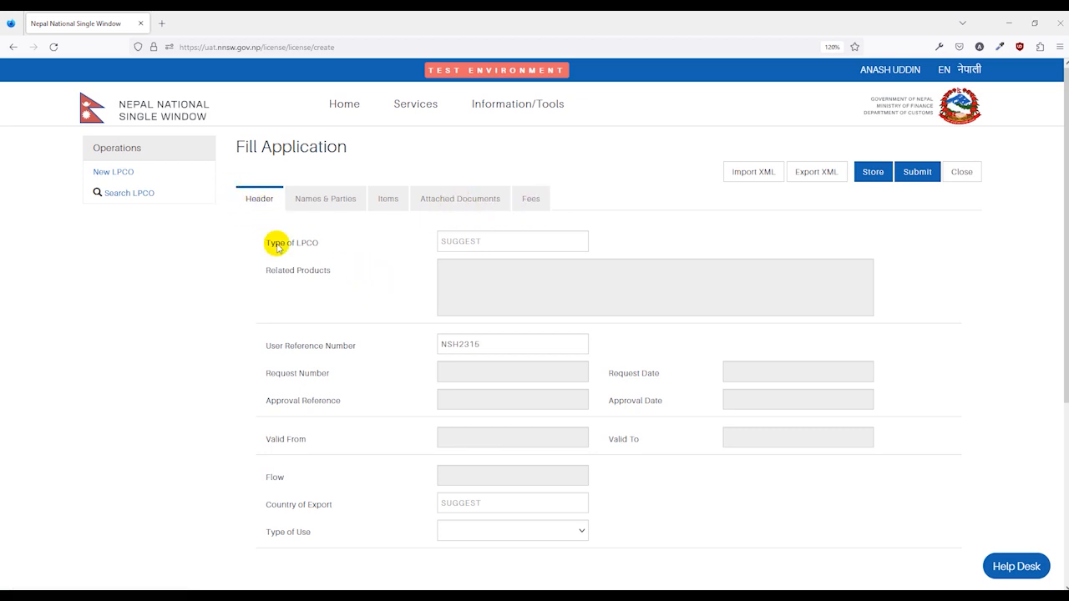
Step: Set the type of LPCO to 934 (Permit to import products under DAP, DAA, TT) and the user reference number to D112
click(479, 243)
text(934)
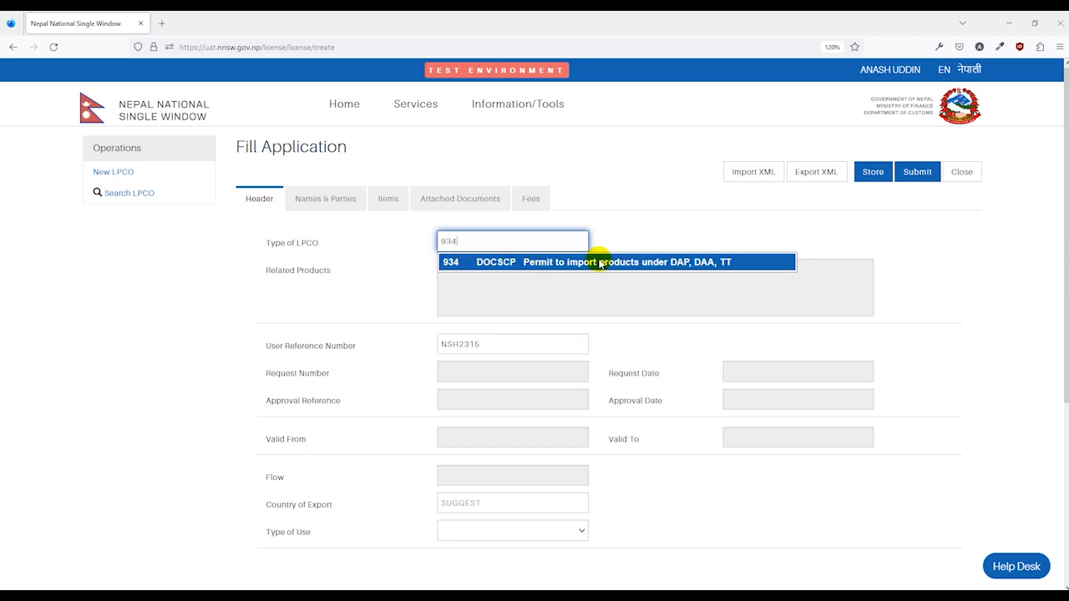
click(600, 264)
scroll(415, 292, down, 1)
click(415, 292)
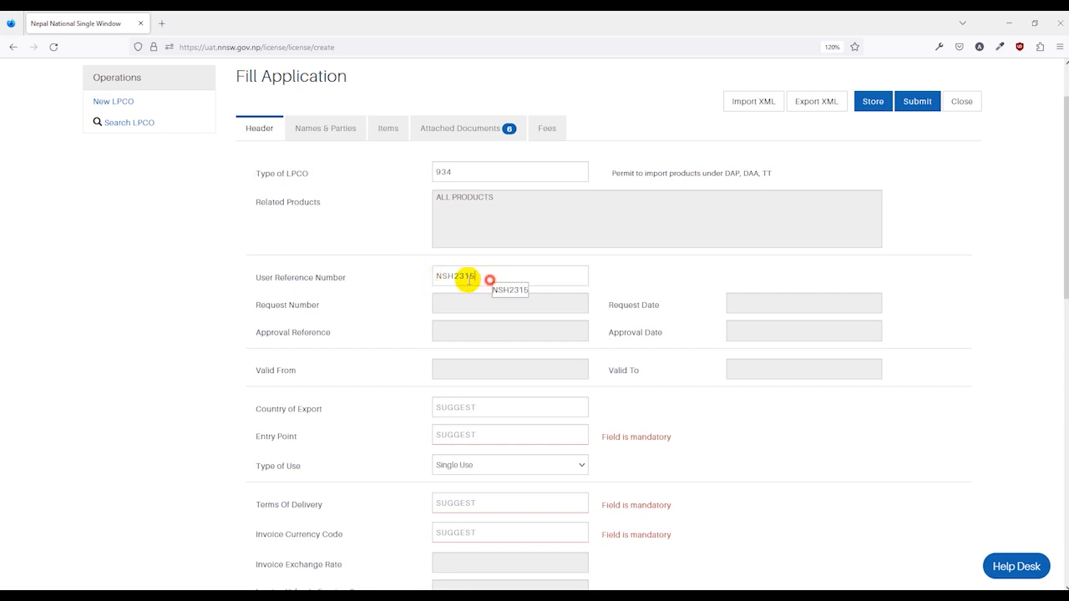
drag(469, 281, 417, 281)
text(D112)
Step: Set the country of export to China (CN) and the entry point to Birgunj Customs Office (BRJ01)
scroll(427, 276, down, 2)
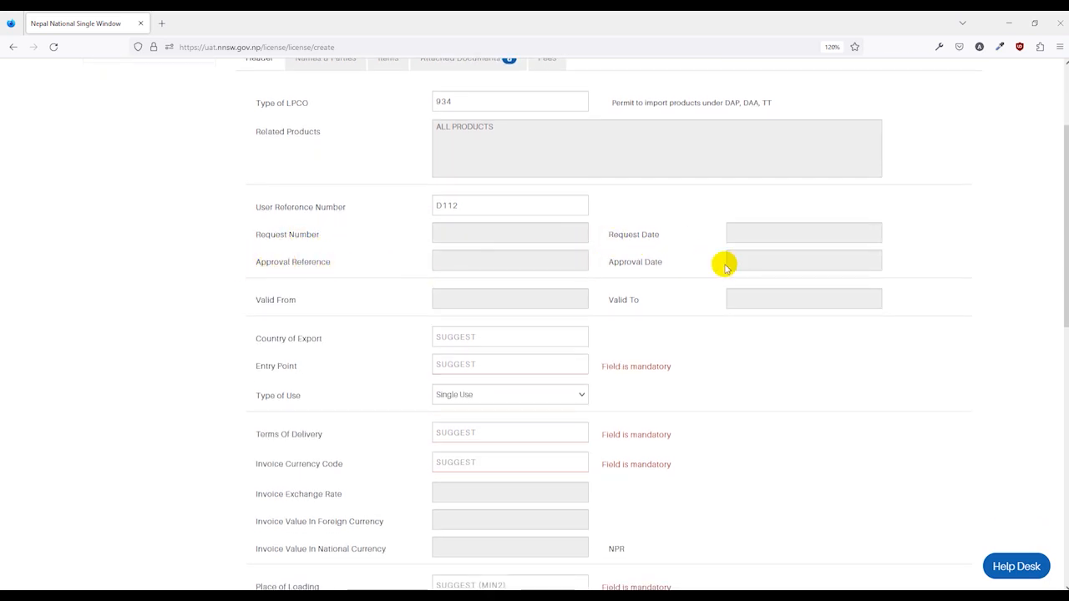
scroll(725, 266, down, 2)
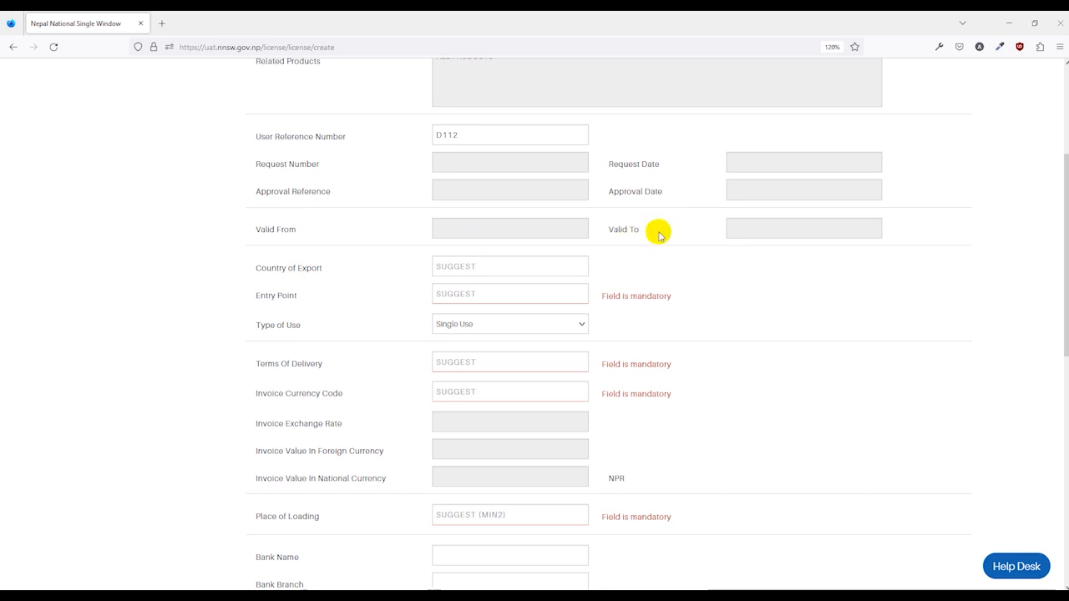
click(506, 269)
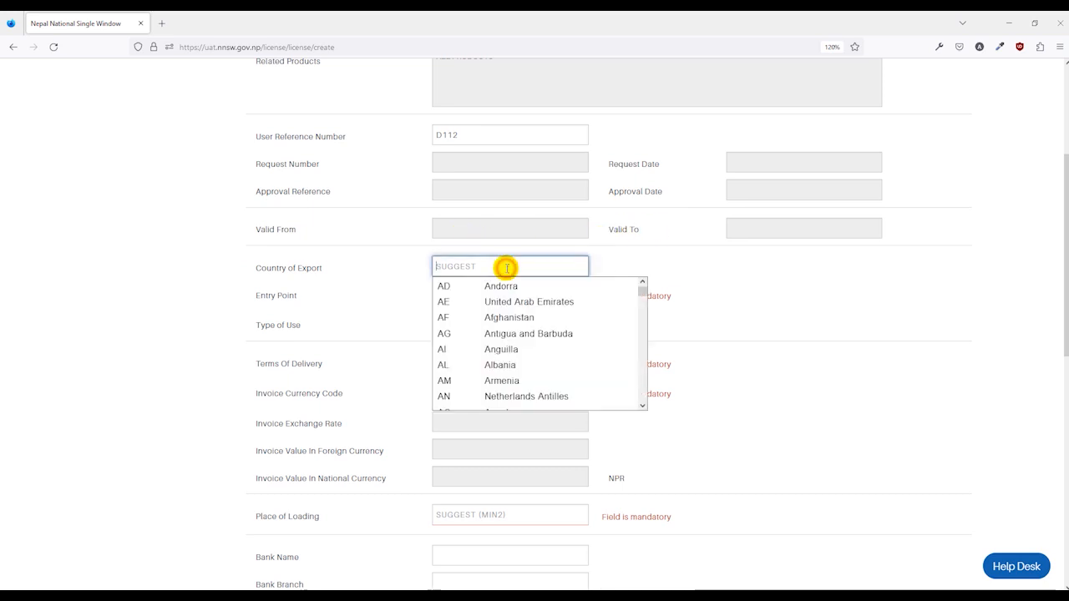
key(Return)
click(473, 297)
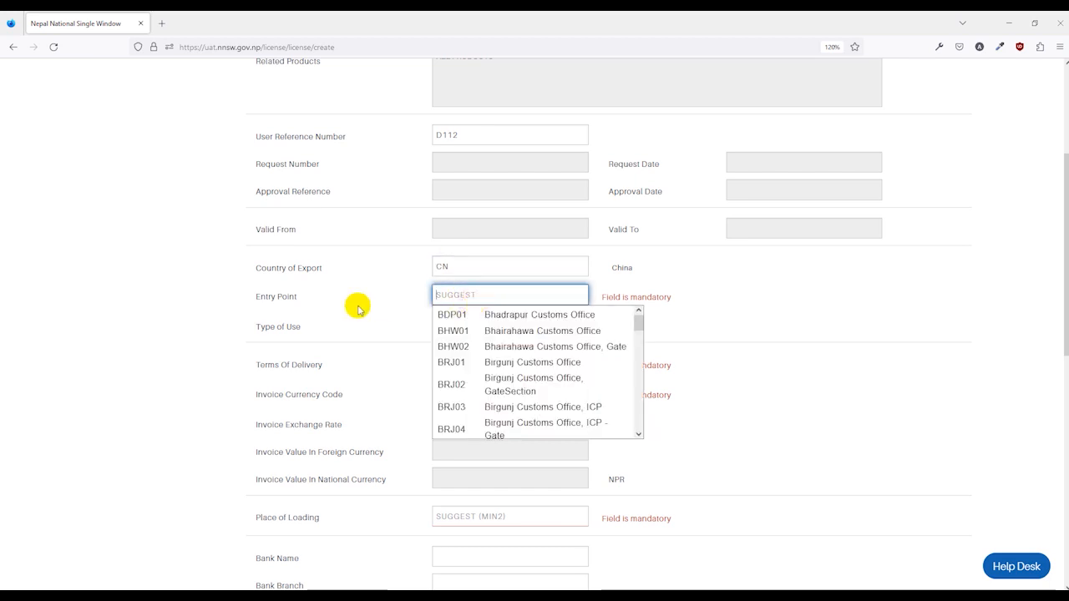
click(502, 368)
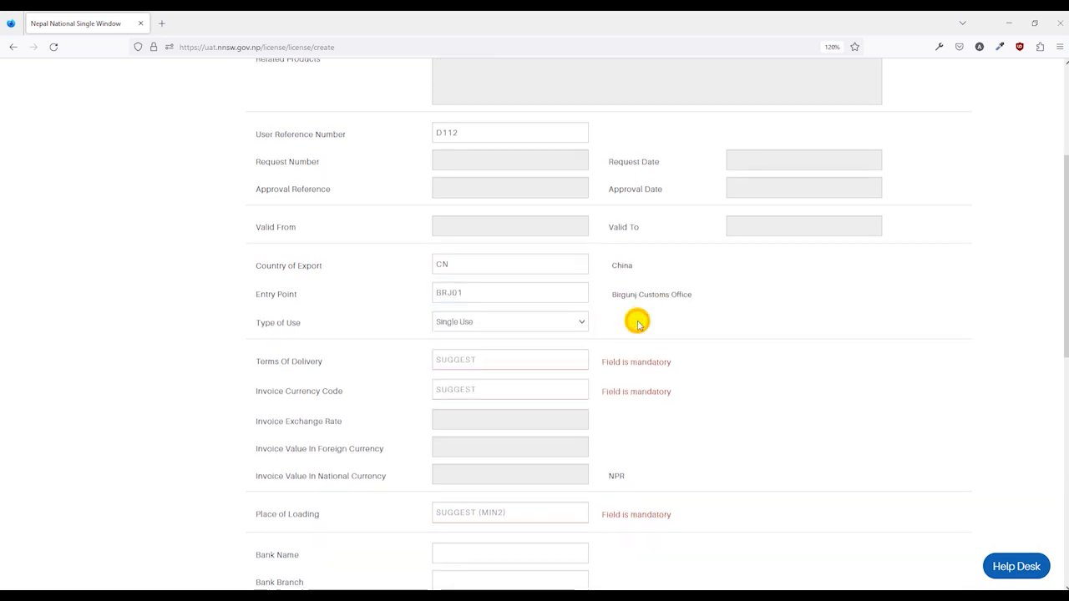
Step: Check the type of use options and keep Single Use
scroll(451, 284, down, 1)
click(477, 254)
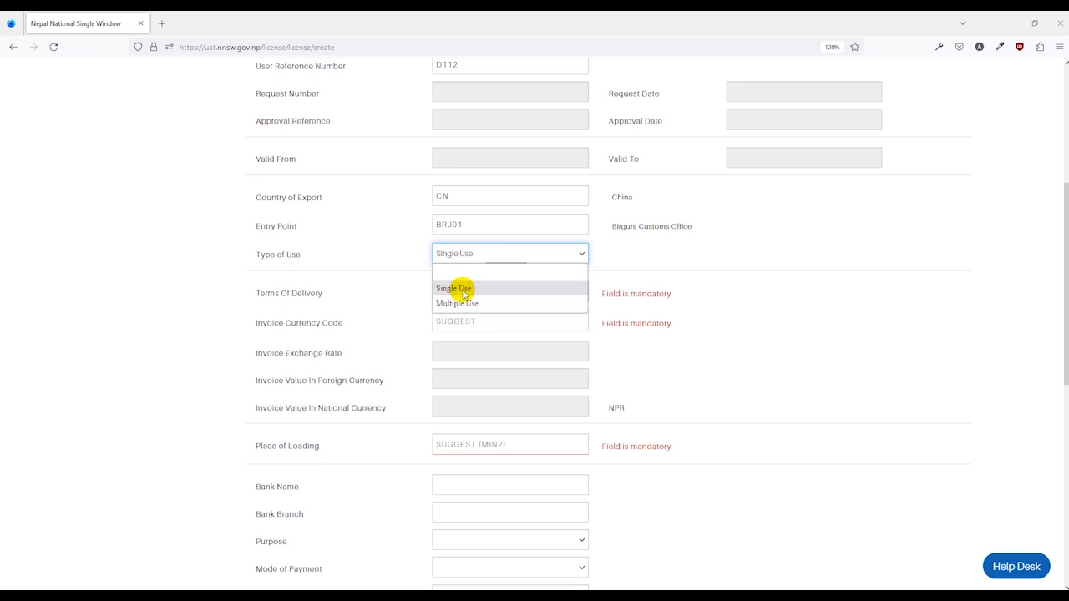
click(581, 274)
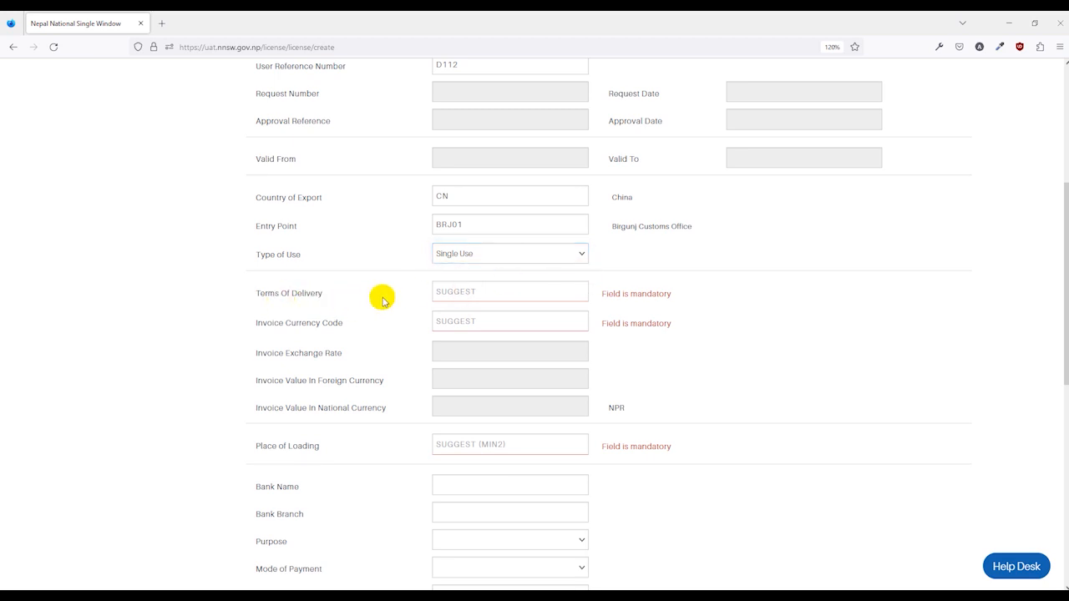
Step: Set the terms of delivery to CIF and the invoice currency code to CNY
click(460, 292)
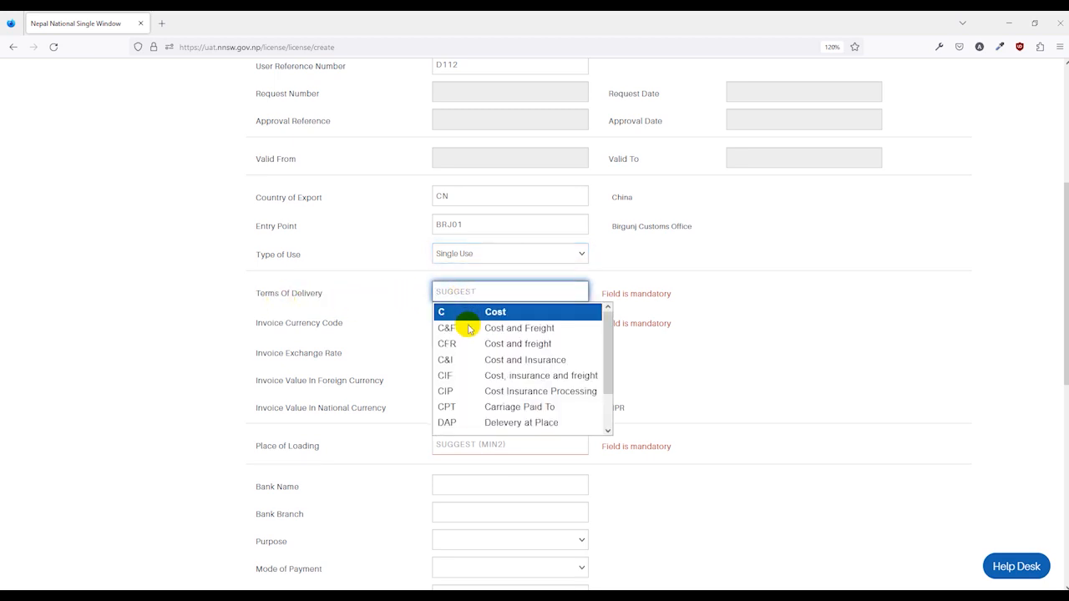
click(469, 381)
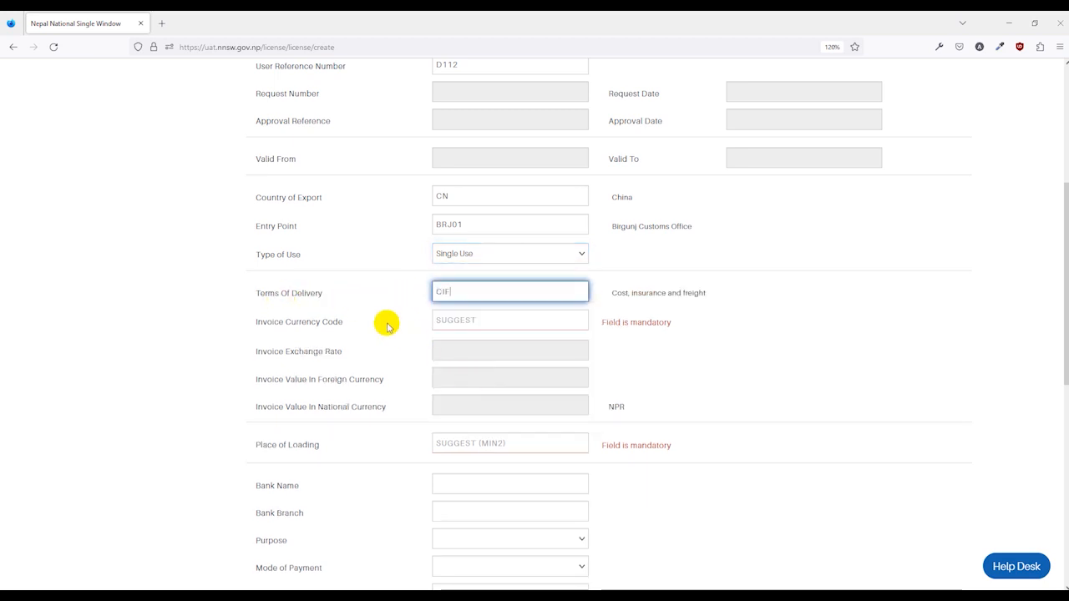
click(387, 321)
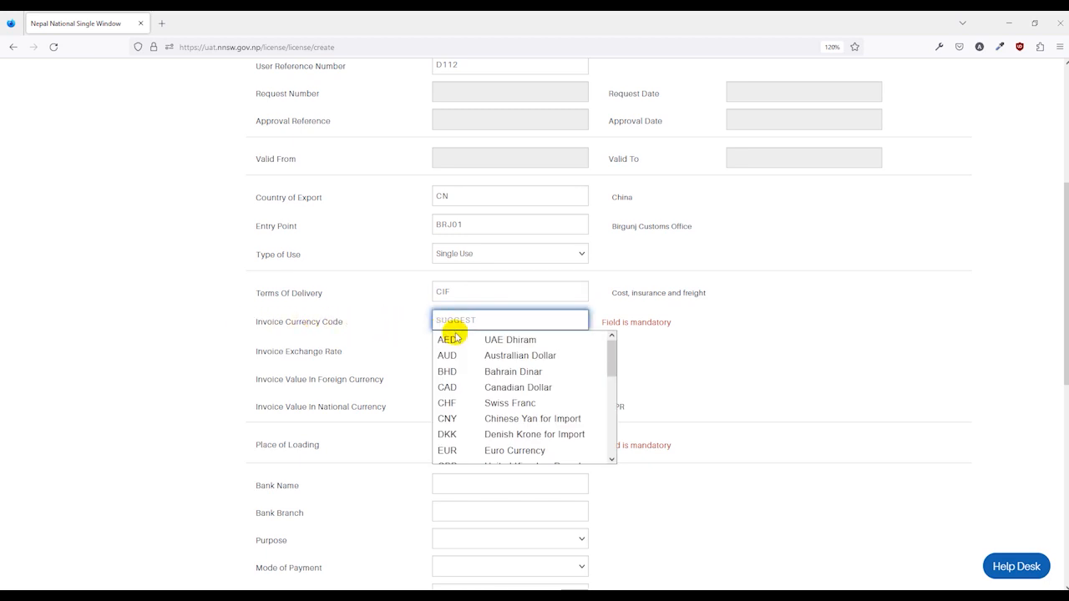
click(497, 420)
Step: Look up places of loading starting with CN and choose Anshan (CNASN)
scroll(620, 341, down, 3)
click(430, 222)
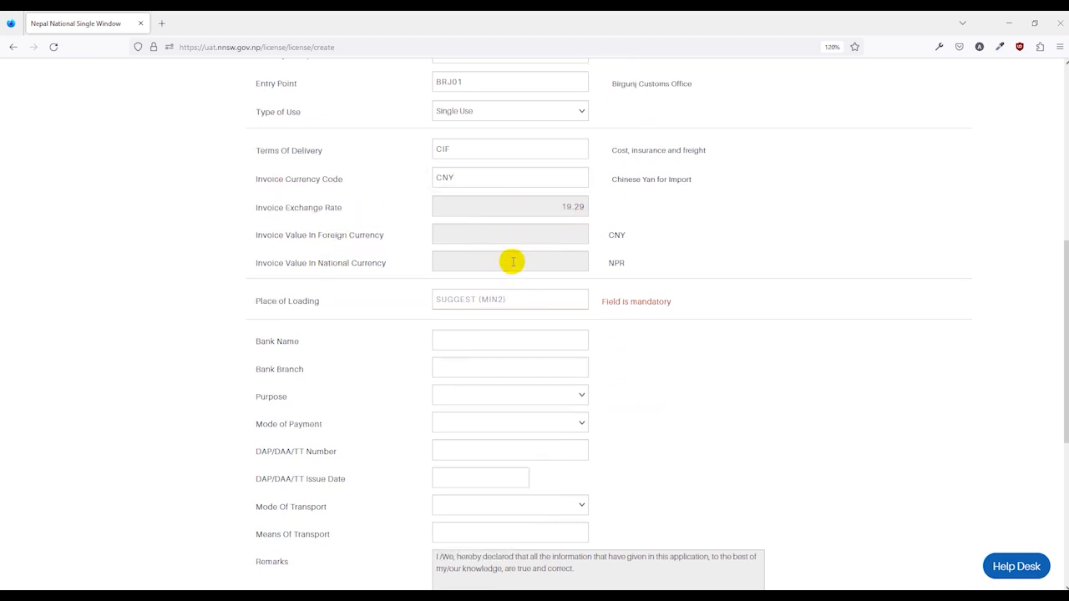
scroll(512, 263, down, 2)
click(483, 232)
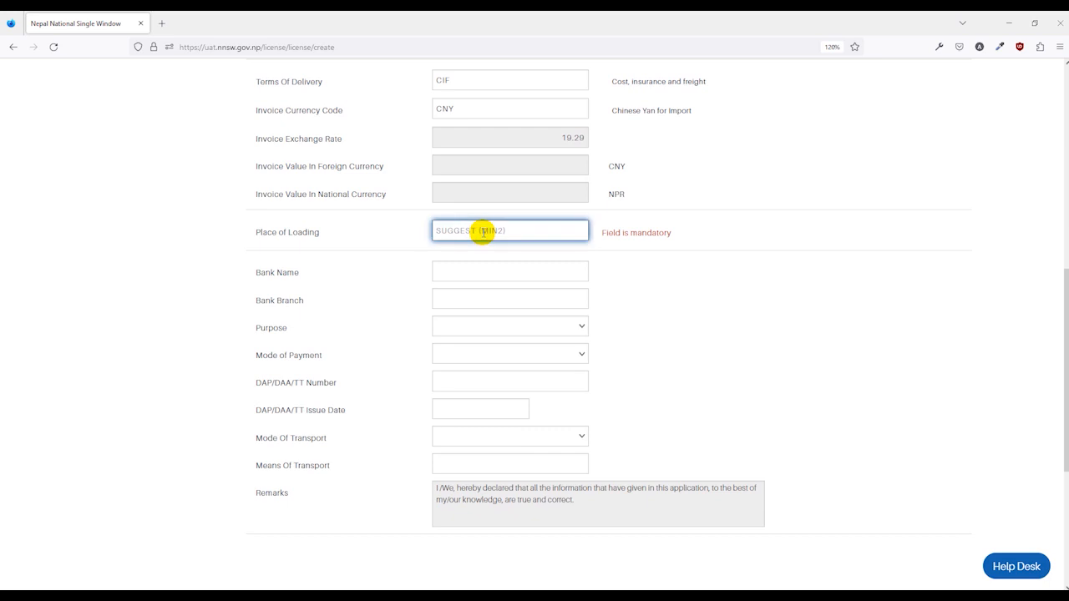
text(CN)
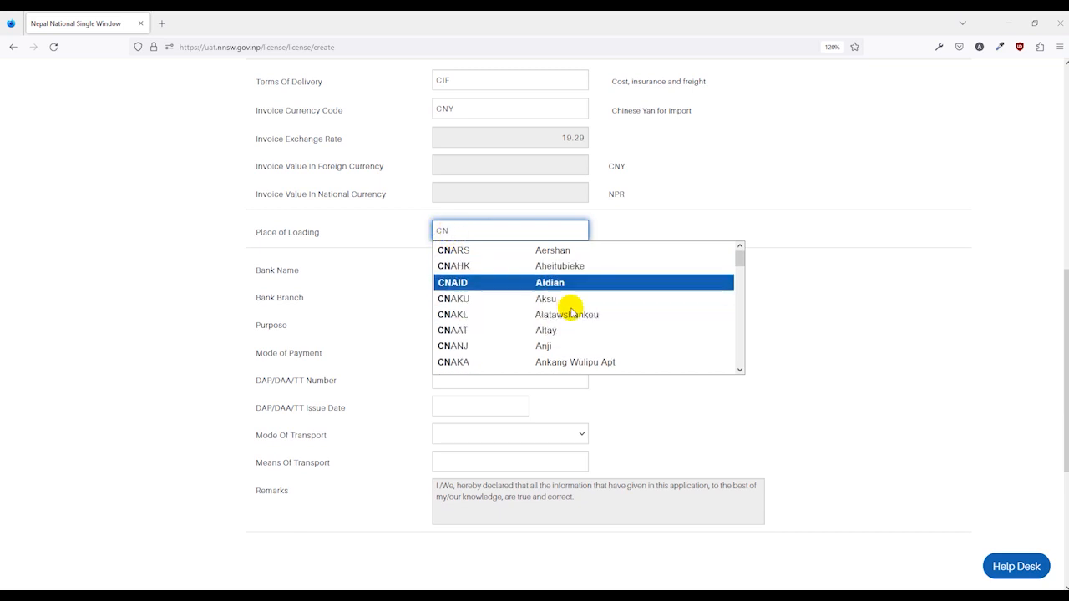
scroll(576, 350, down, 3)
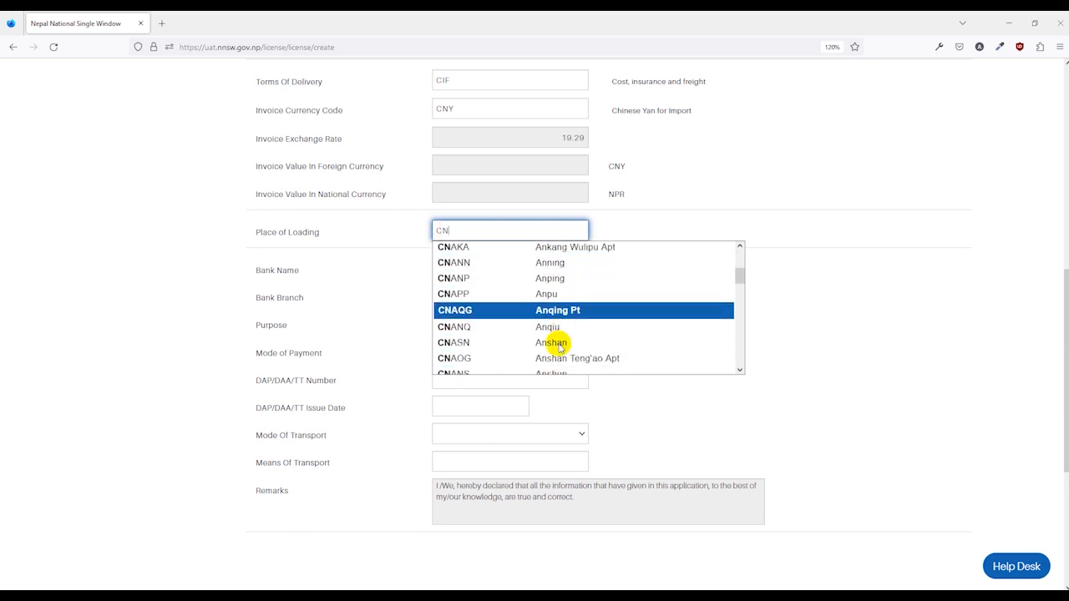
click(552, 343)
Step: Enter ABC Bank as the bank name and Kathmandu as the bank branch
scroll(696, 263, down, 2)
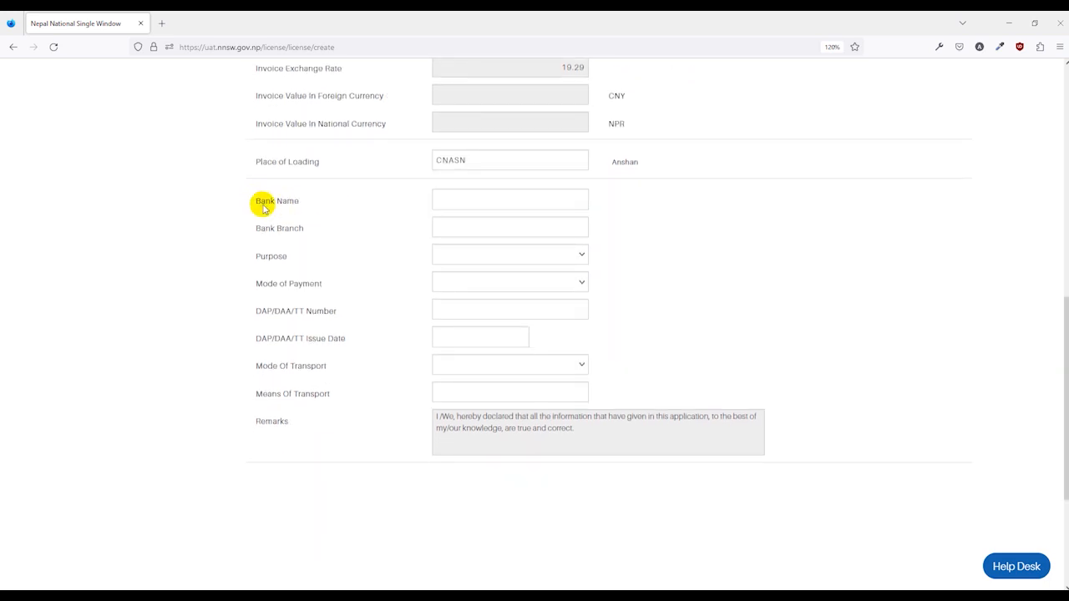
click(459, 203)
text(ABC Bank)
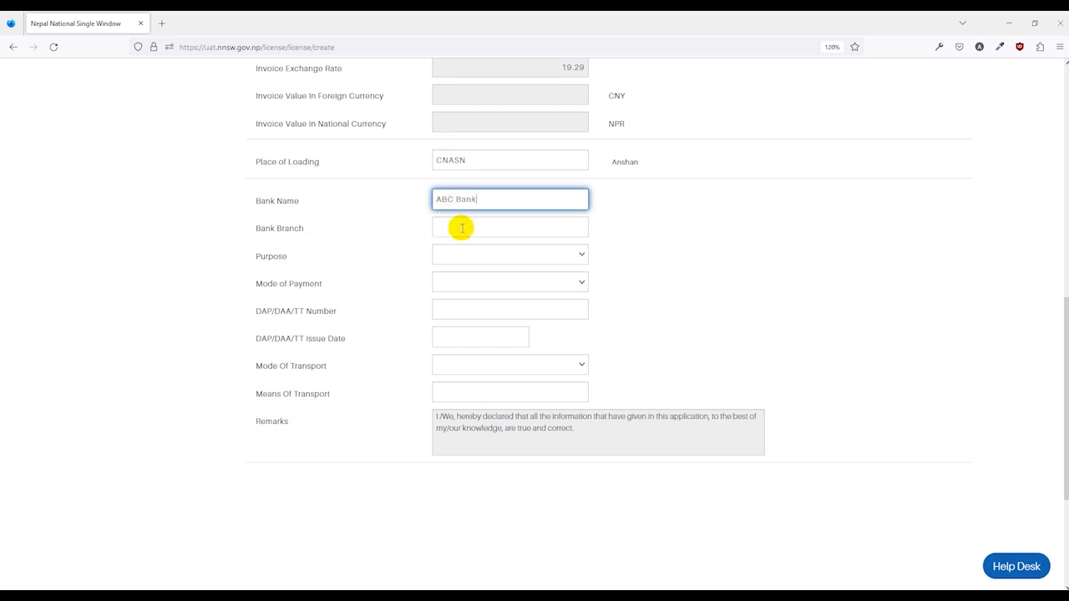
click(461, 227)
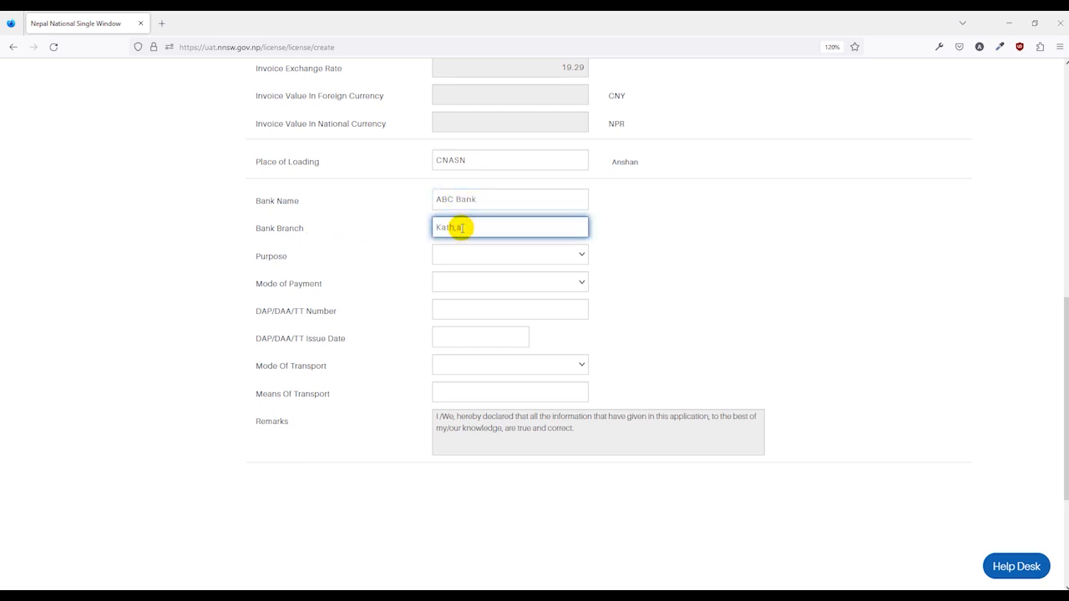
Step: Set the purpose to Commercial and the mode of payment to DAA
click(475, 252)
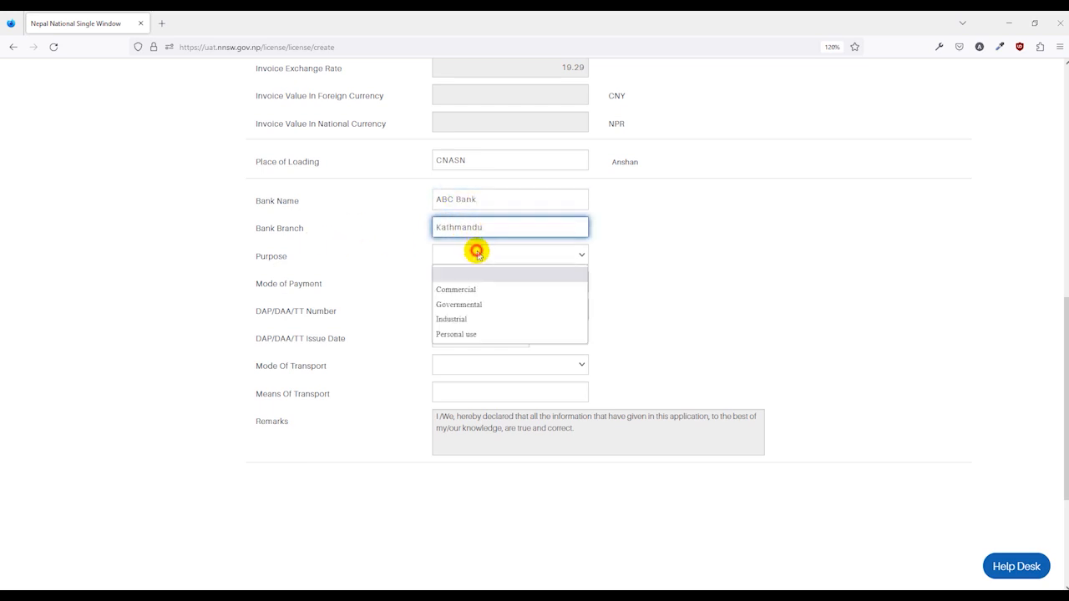
click(475, 290)
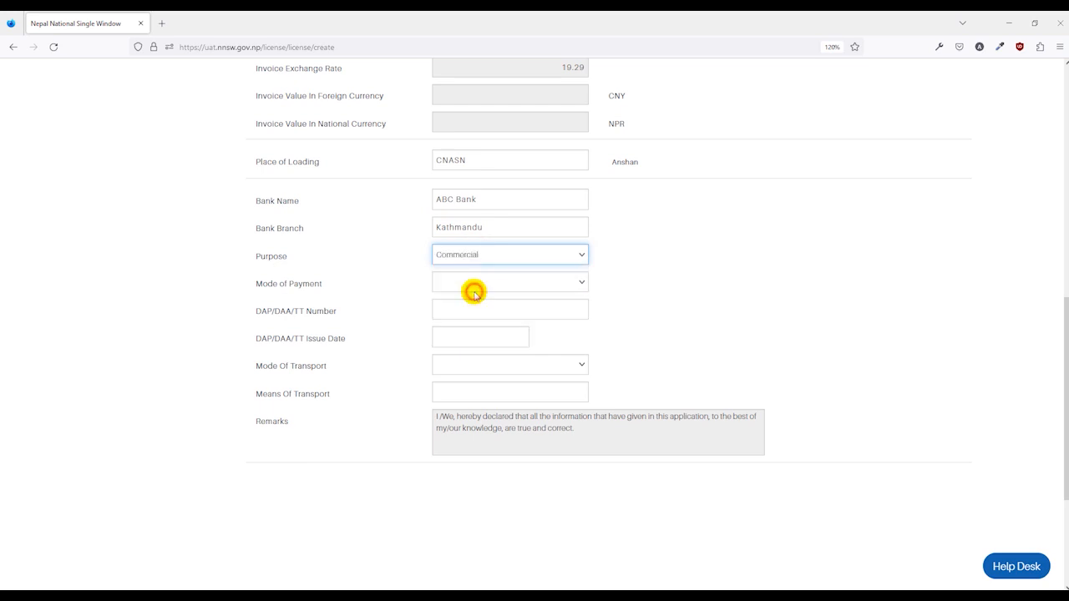
click(479, 282)
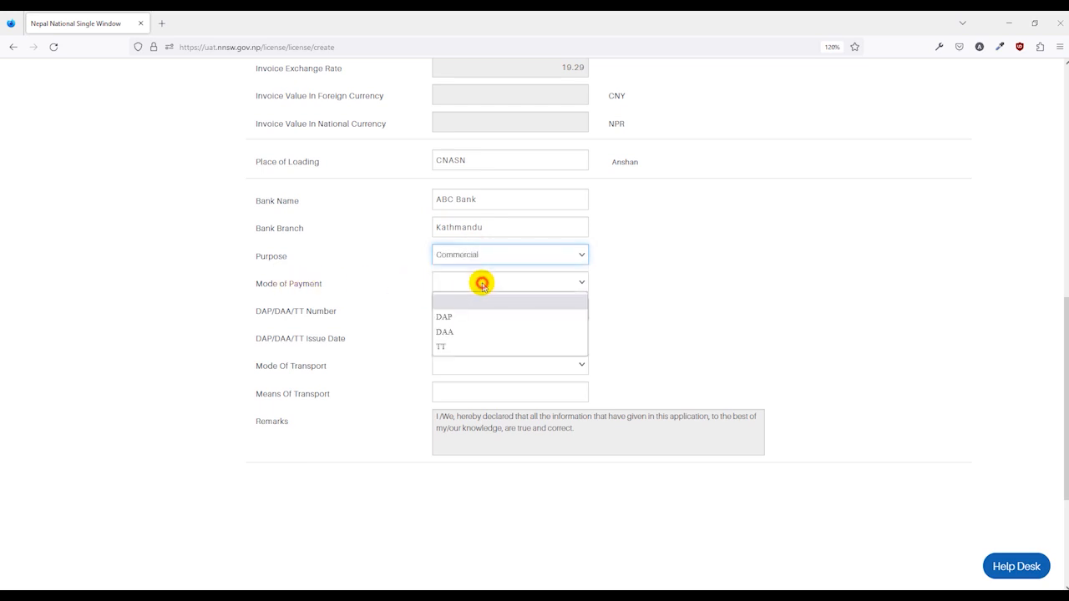
click(447, 332)
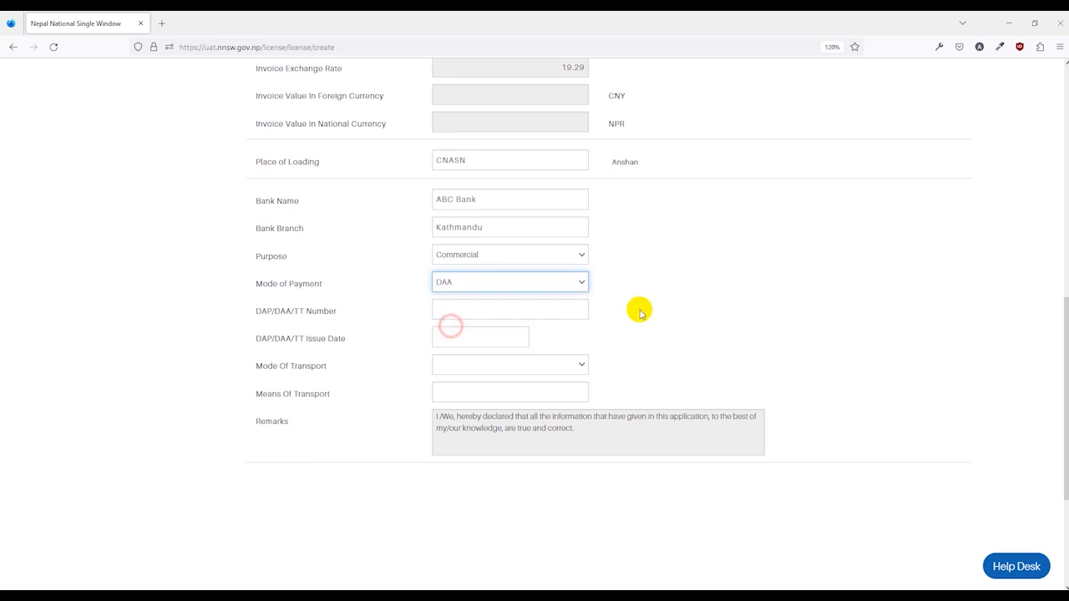
Step: Enter 12345 as the DAP/DAA/TT number and set its issue date to 03/01/2023
click(478, 308)
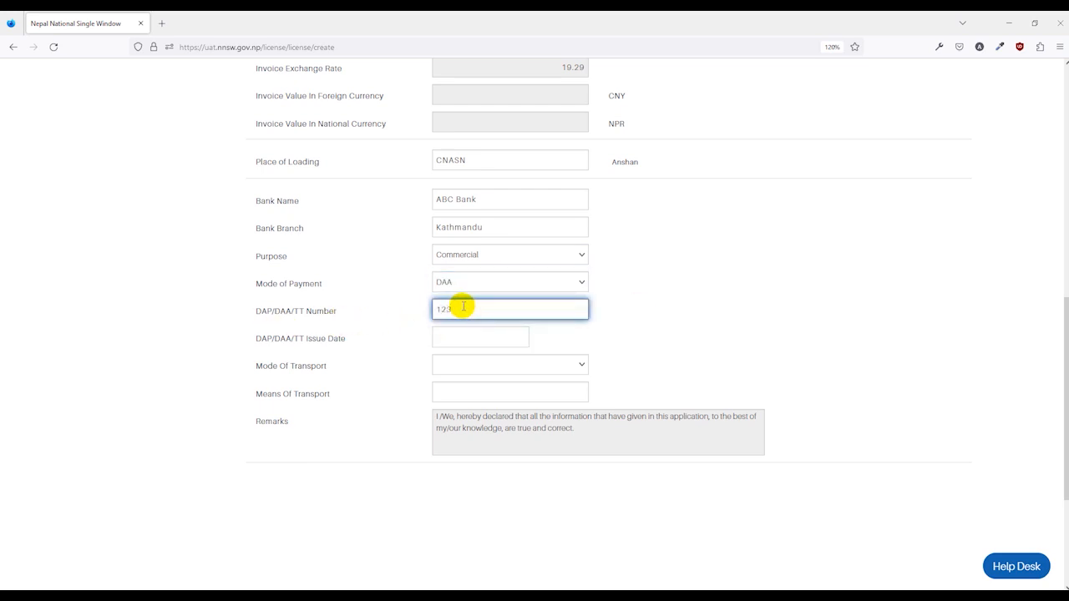
text(12345)
click(455, 337)
click(487, 401)
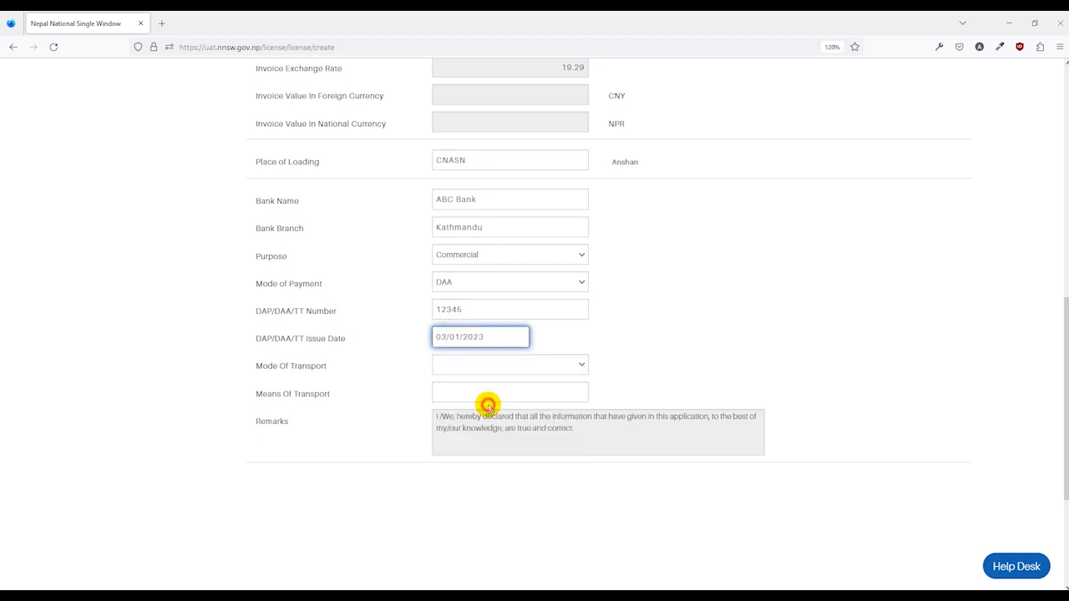
Step: Set the mode of transport to Road Vehicle and enter Truck No. 1236 as the means of transport
scroll(621, 329, down, 3)
click(477, 226)
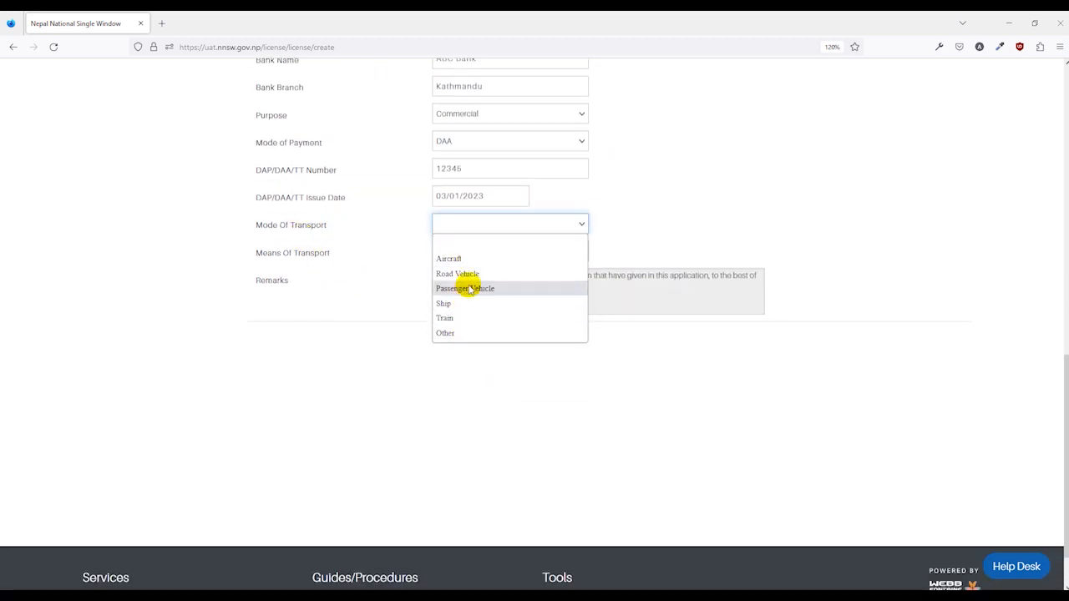
click(472, 275)
click(481, 248)
text(Tr)
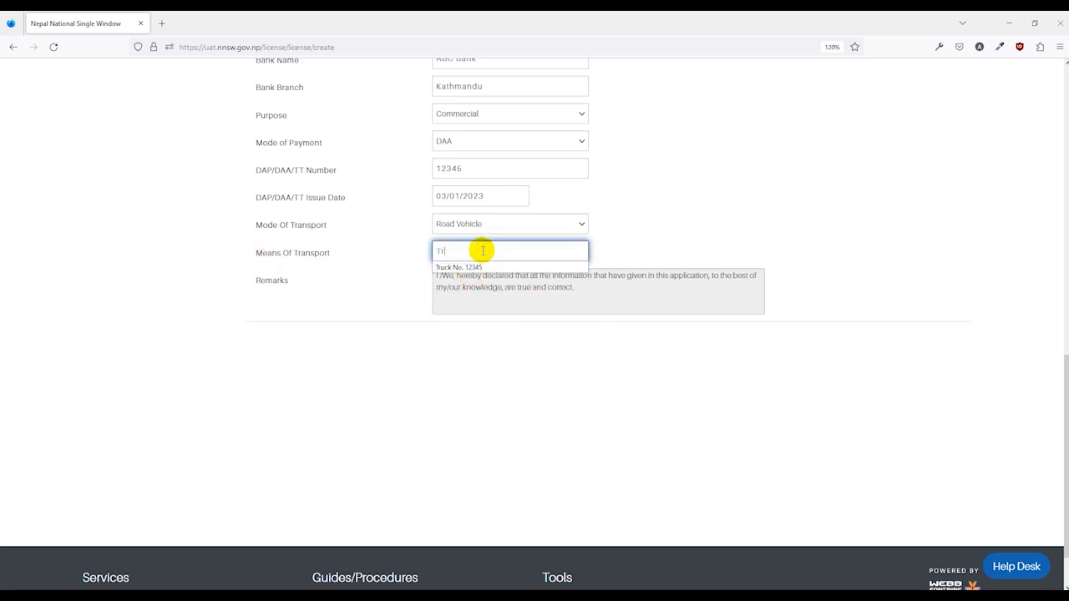
text(uck No. 1236)
click(643, 249)
click(298, 359)
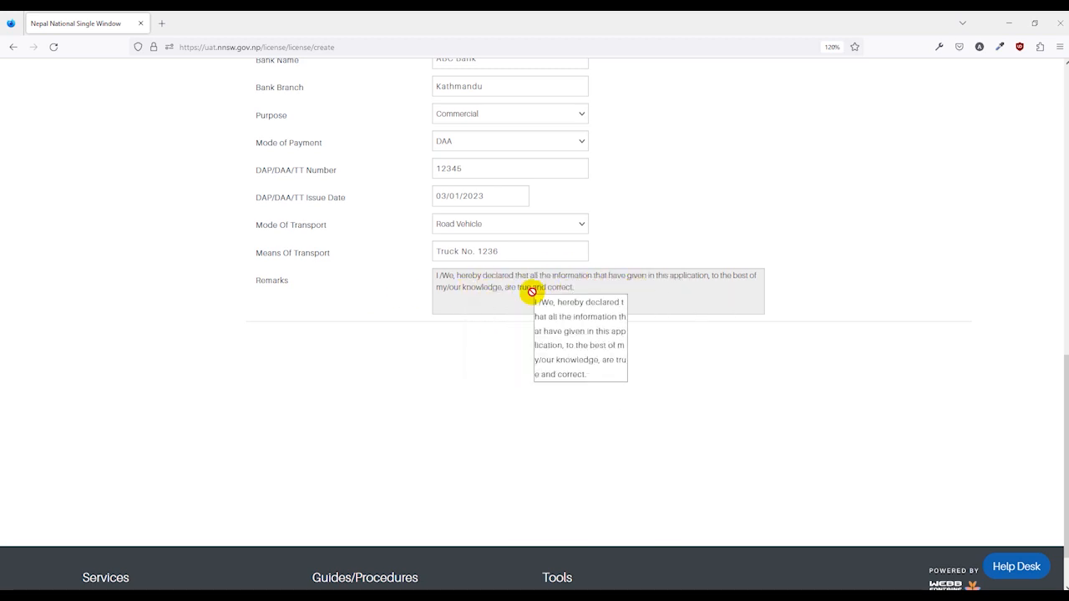
Step: Enter XYV Traders, China as the exporter/sender name and address in the names and parties section
scroll(531, 292, up, 15)
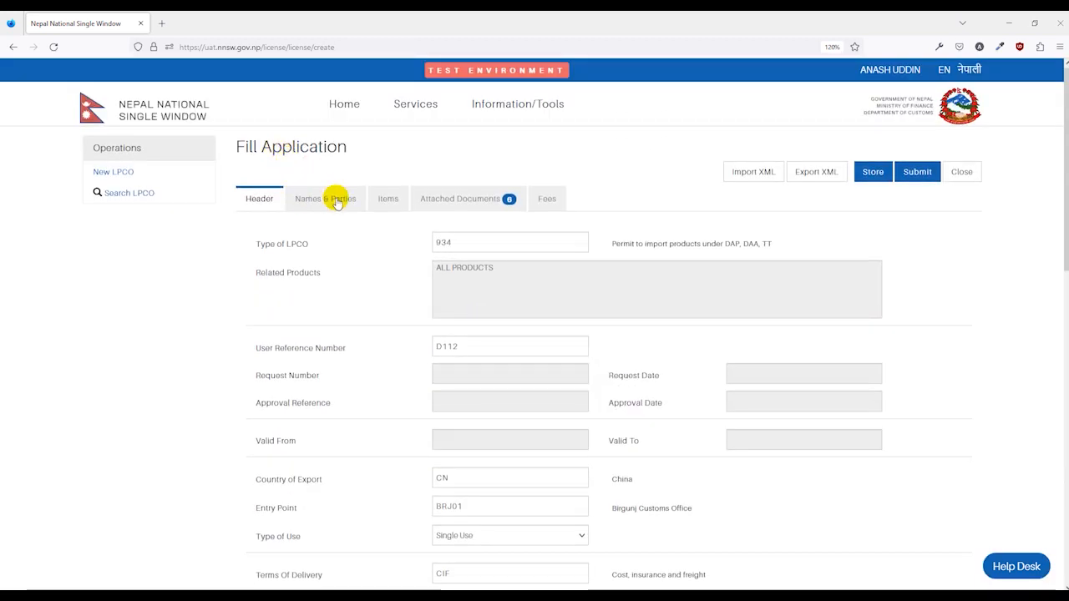
click(337, 202)
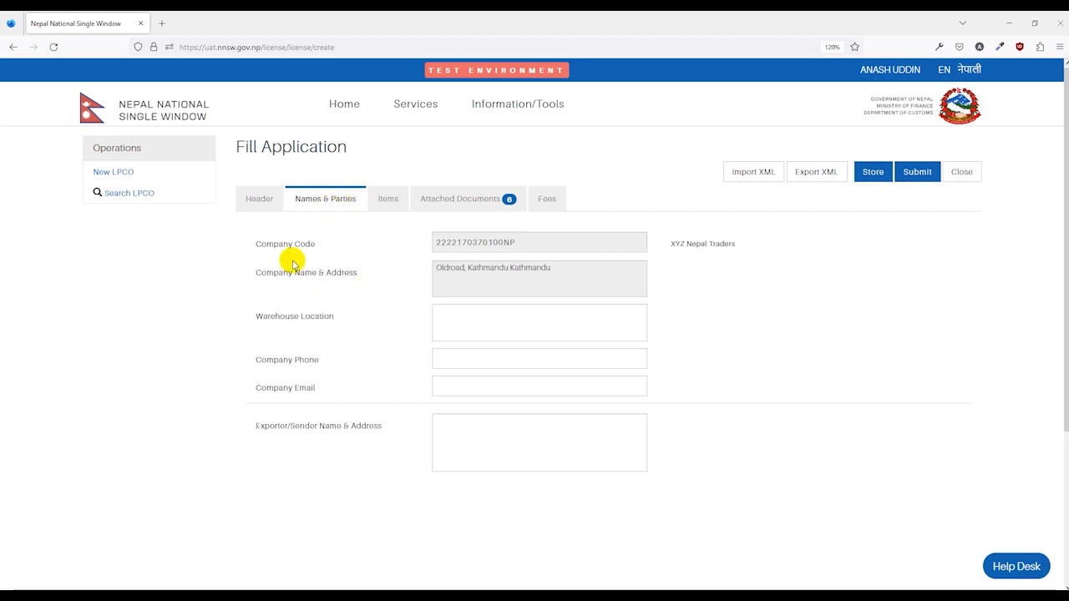
click(488, 428)
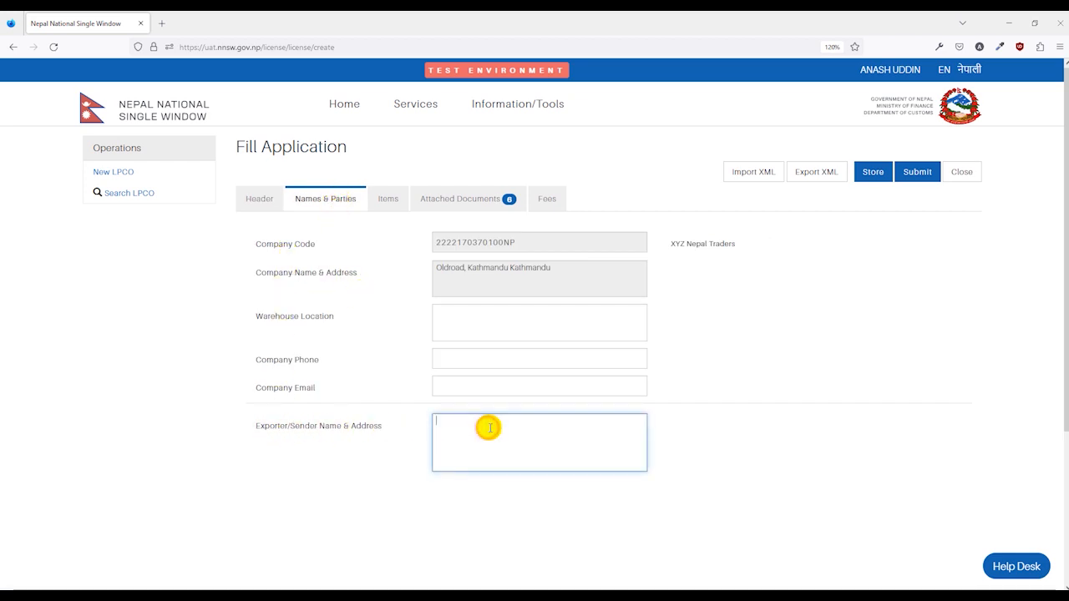
text(XYV Traders, China)
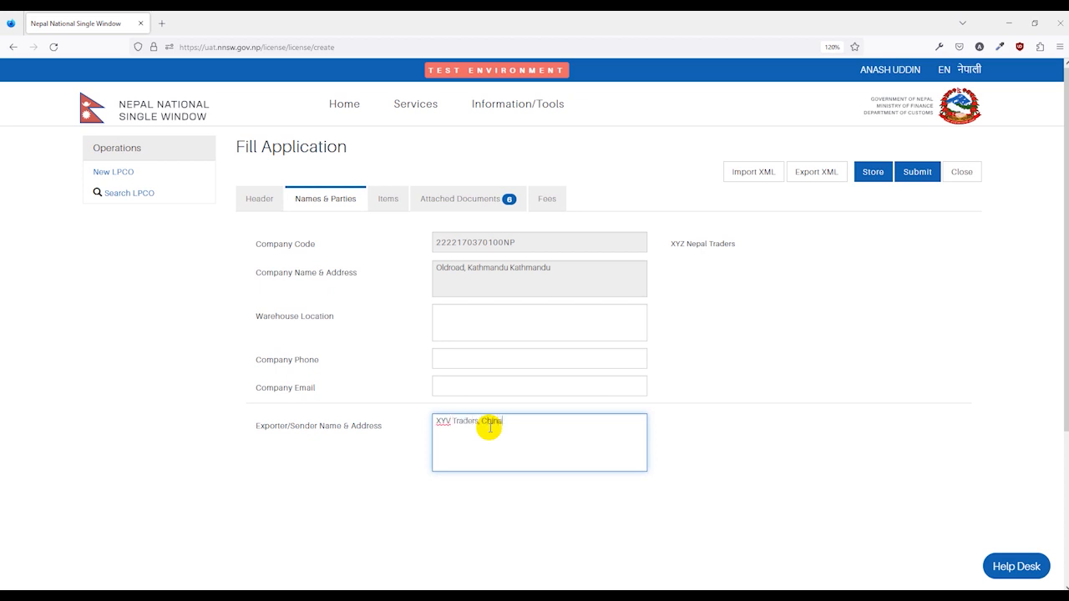
click(687, 381)
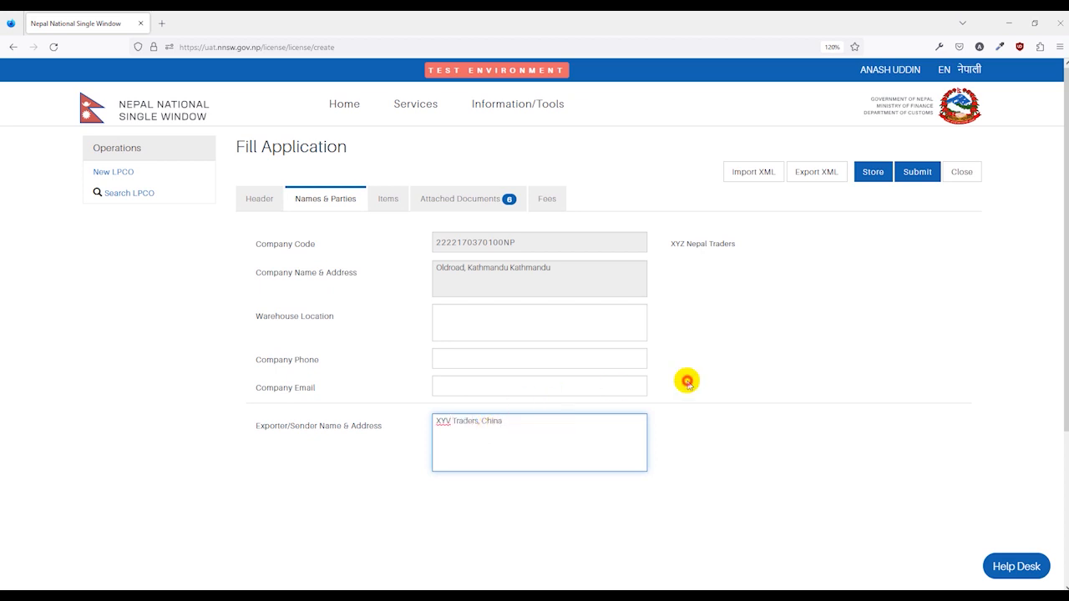
Step: Fill in the company's e-mail address
click(447, 381)
text(anash@)
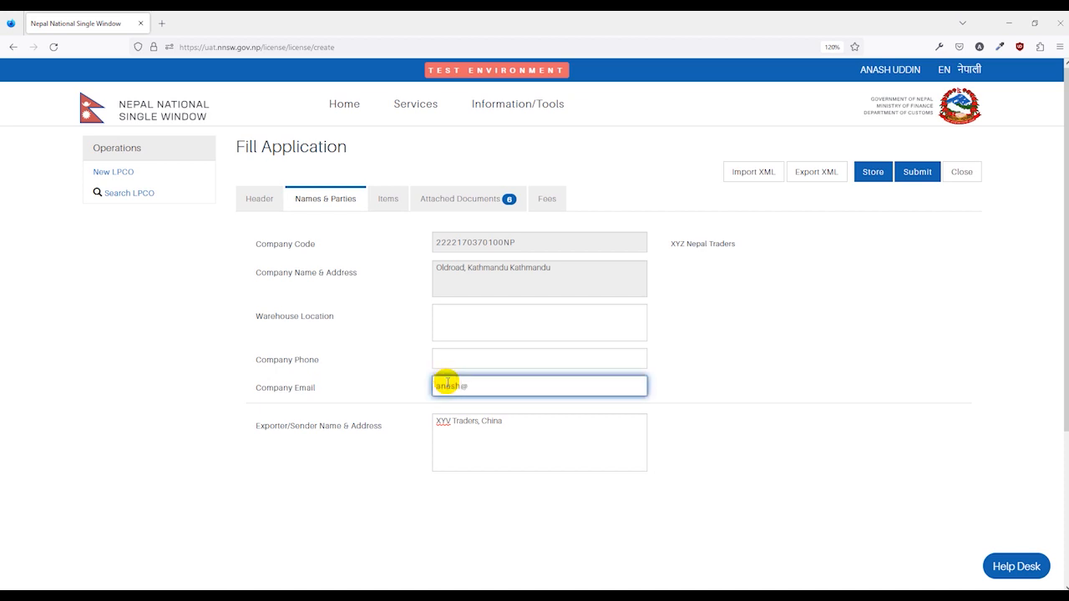
text(test.com)
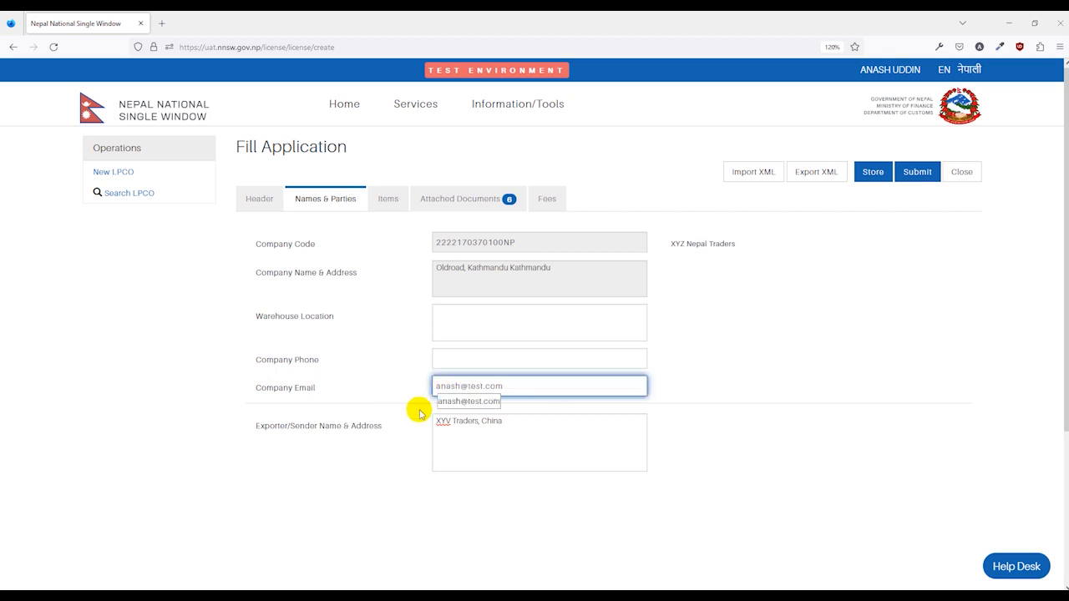
click(679, 383)
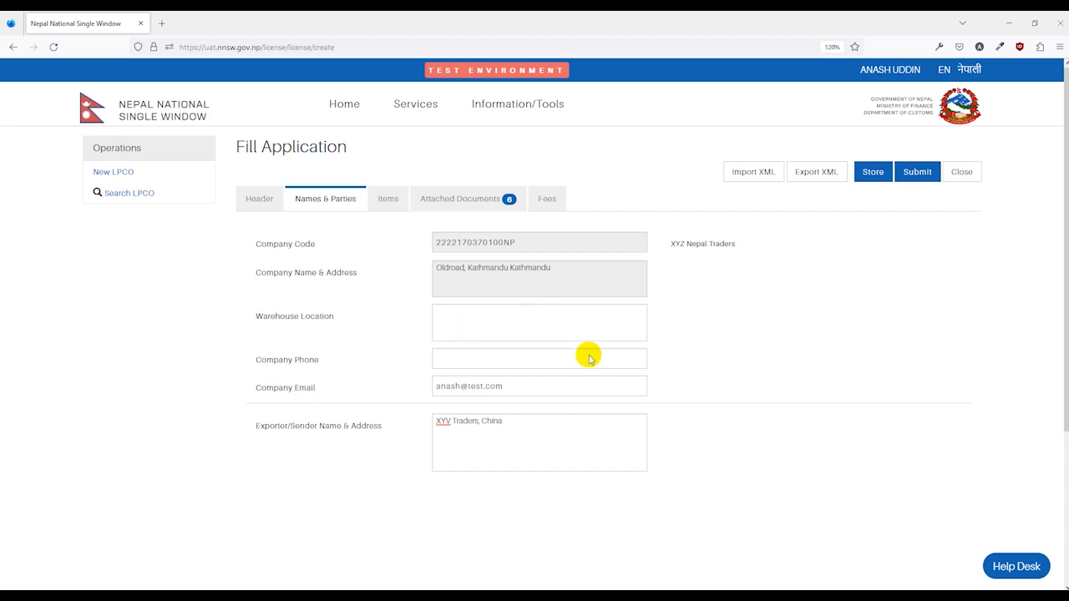
click(390, 205)
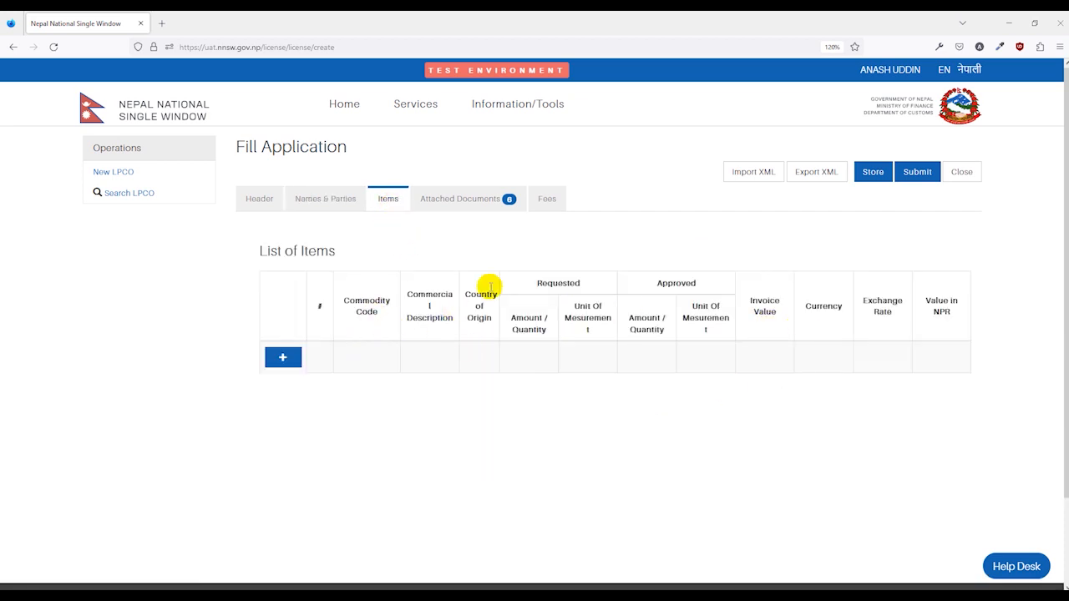
click(283, 359)
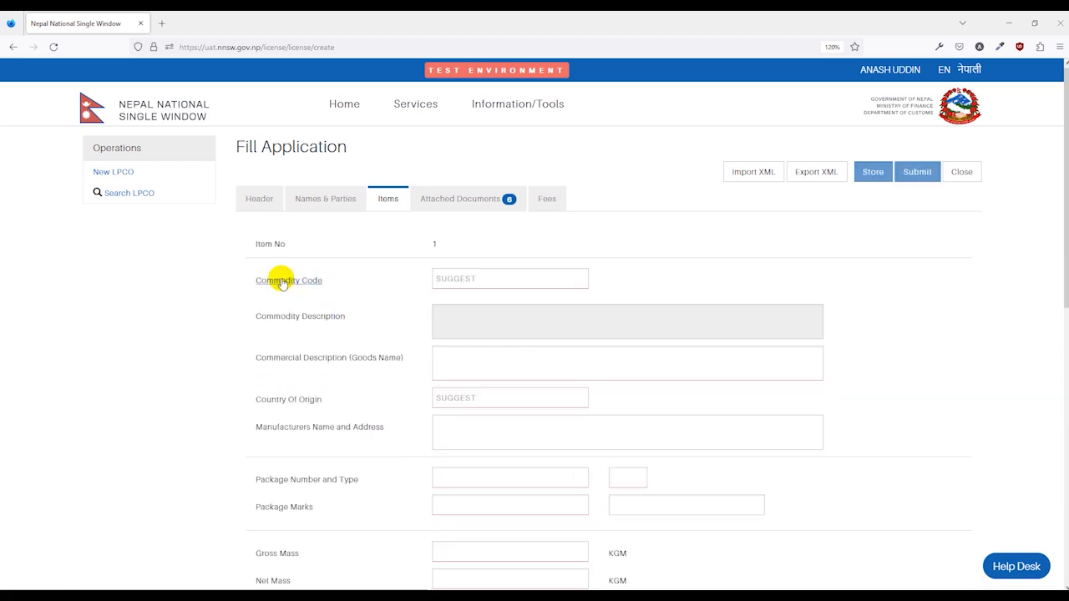
click(452, 278)
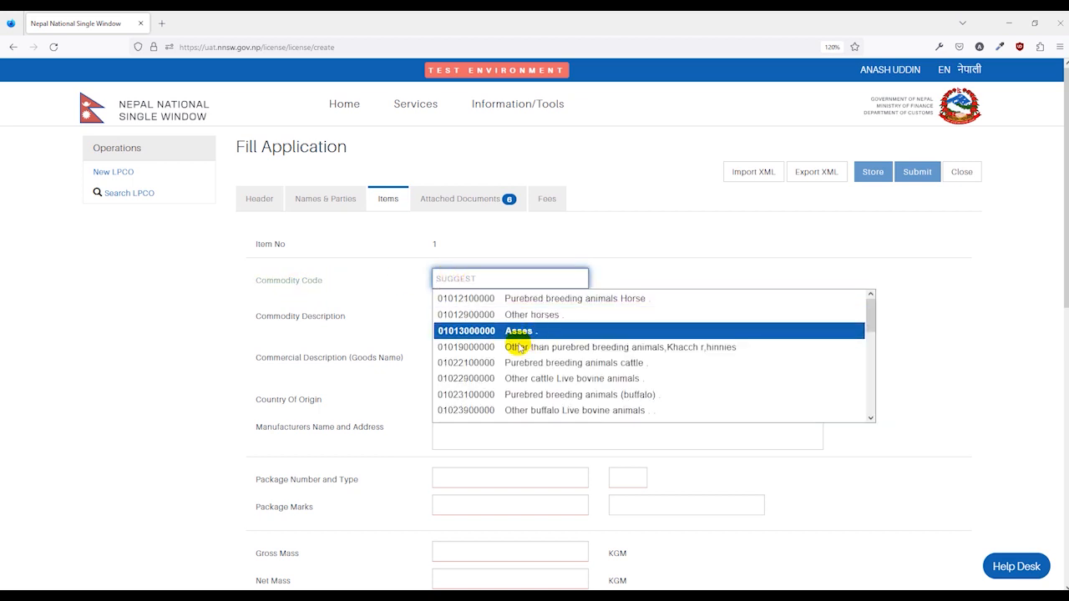
scroll(535, 390, down, 2)
scroll(551, 387, down, 4)
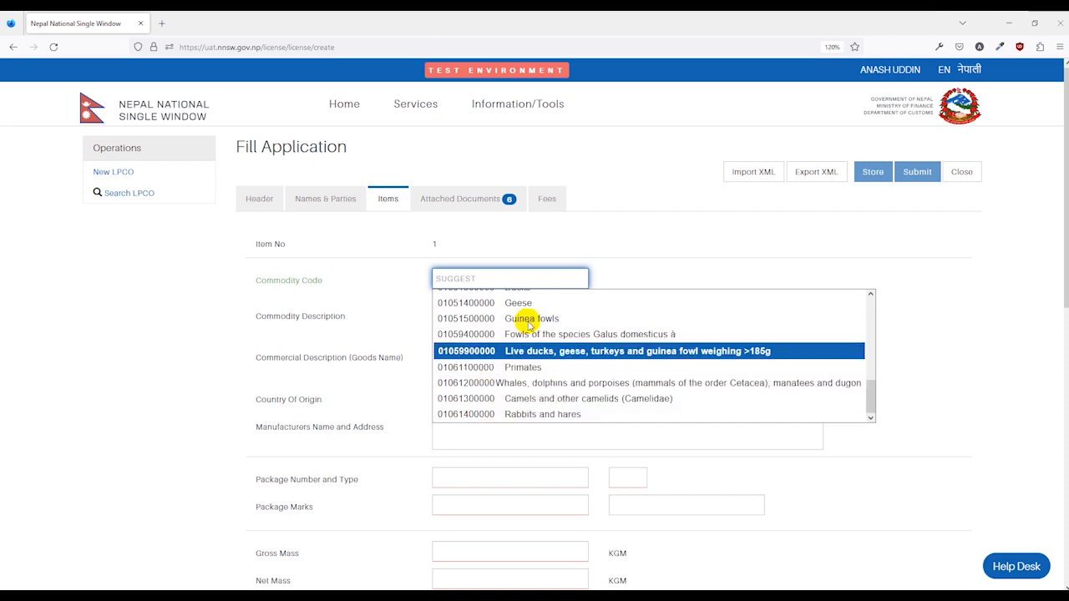
scroll(525, 376, up, 3)
click(527, 353)
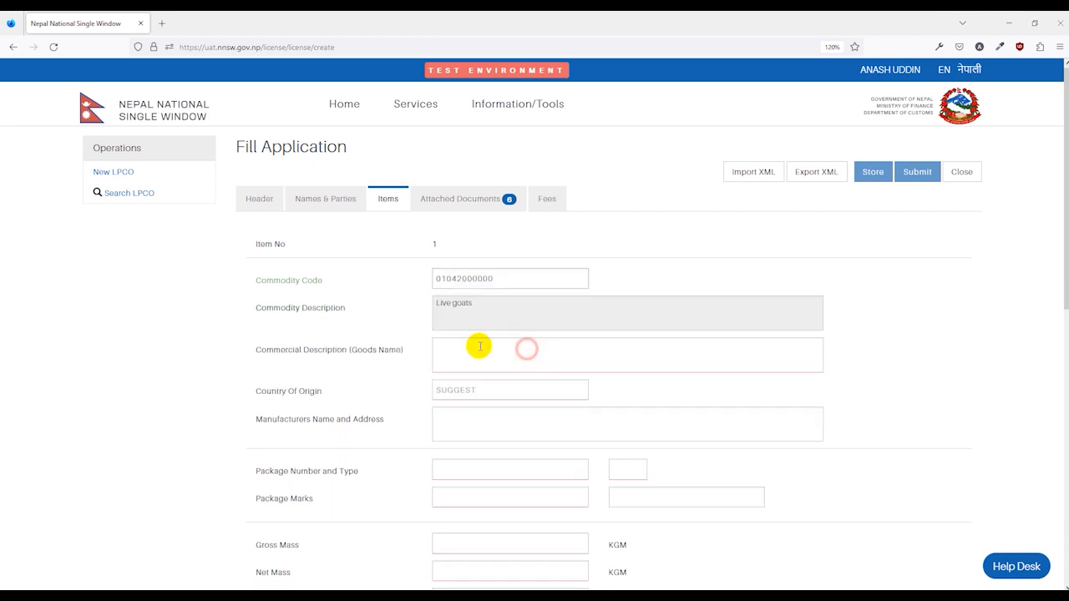
Step: Enter Test as the item's commercial description (goods name)
scroll(417, 328, down, 1)
scroll(355, 293, down, 3)
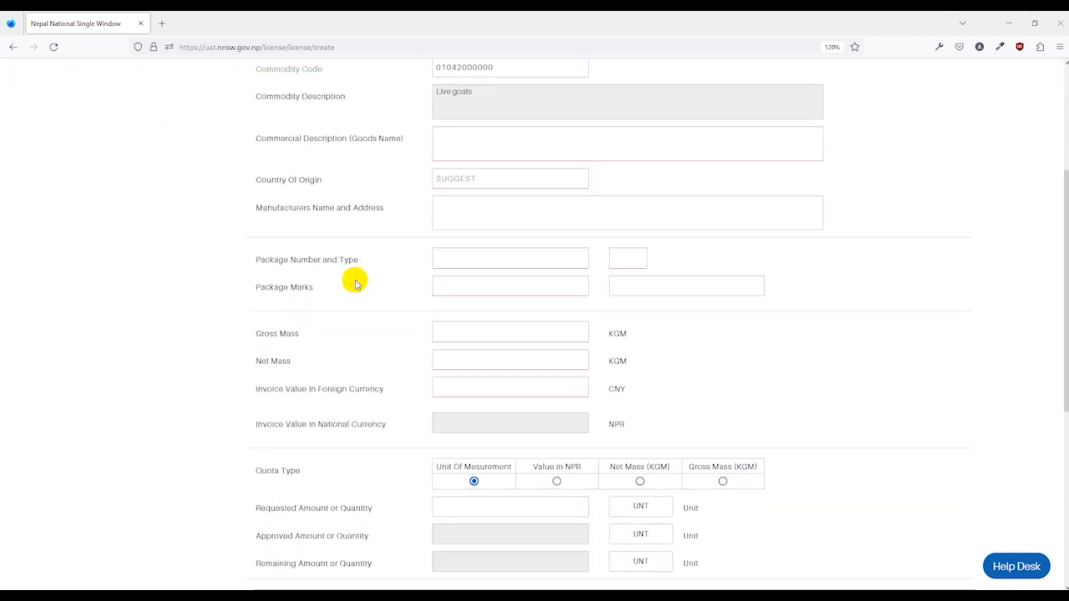
scroll(317, 251, up, 2)
click(493, 214)
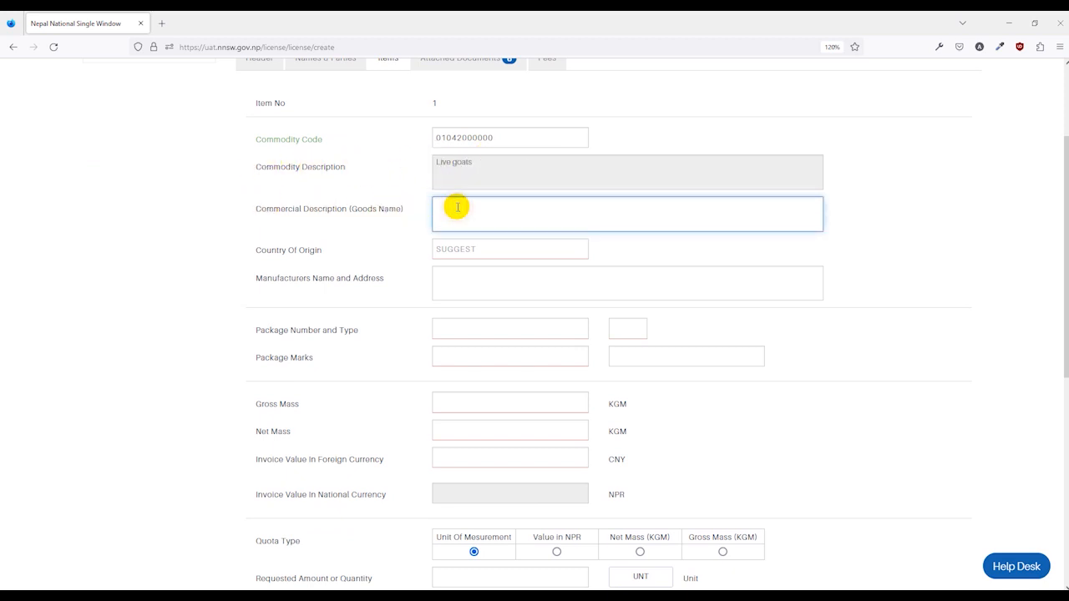
text(Test)
click(459, 208)
click(408, 215)
Step: Set the item's country of origin to CN (China)
click(458, 251)
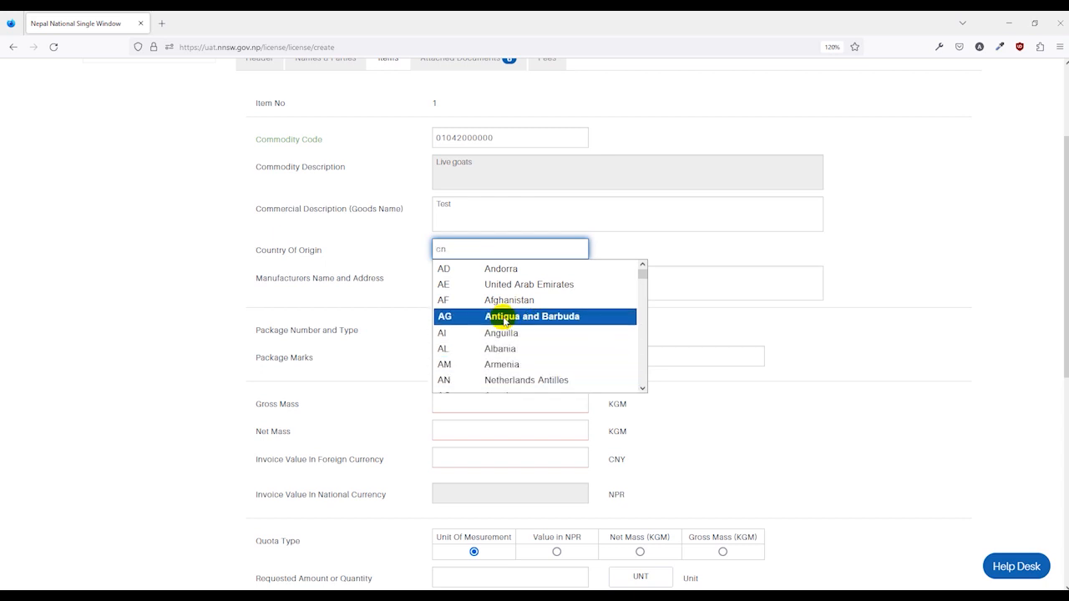
text(cn)
key(Return)
click(448, 280)
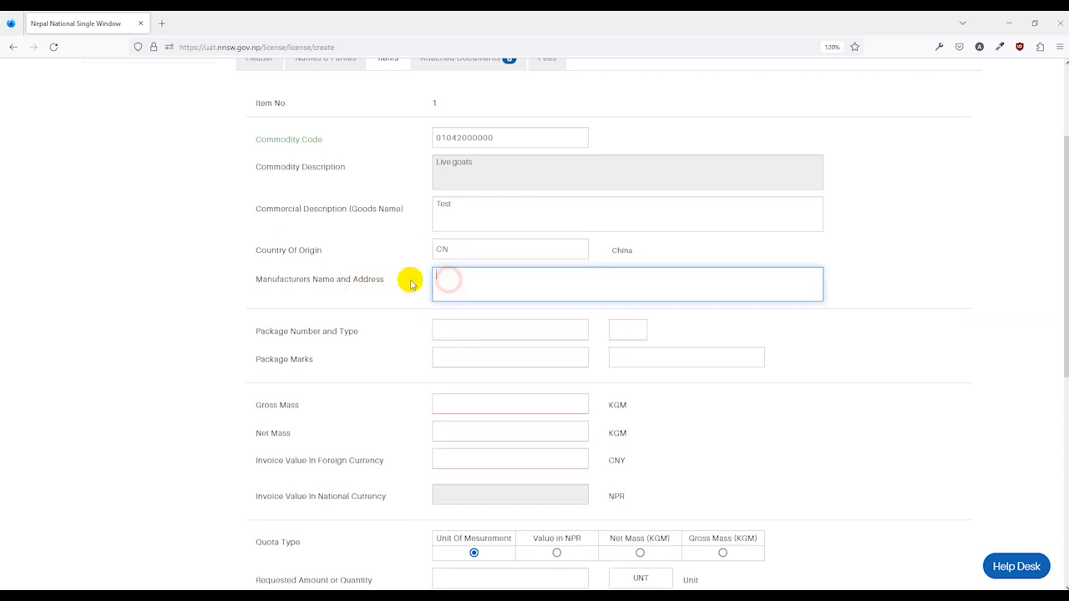
Step: Set the package type to 4F (Box, reconstituted wood) with package number 12, and enter N/A as the package marks
scroll(442, 289, down, 1)
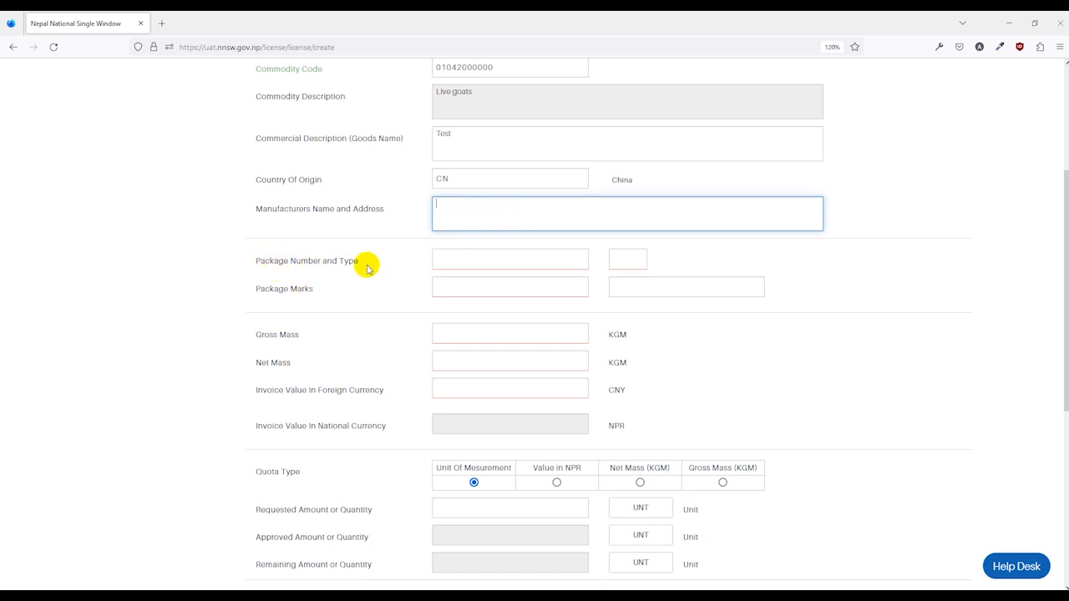
click(549, 259)
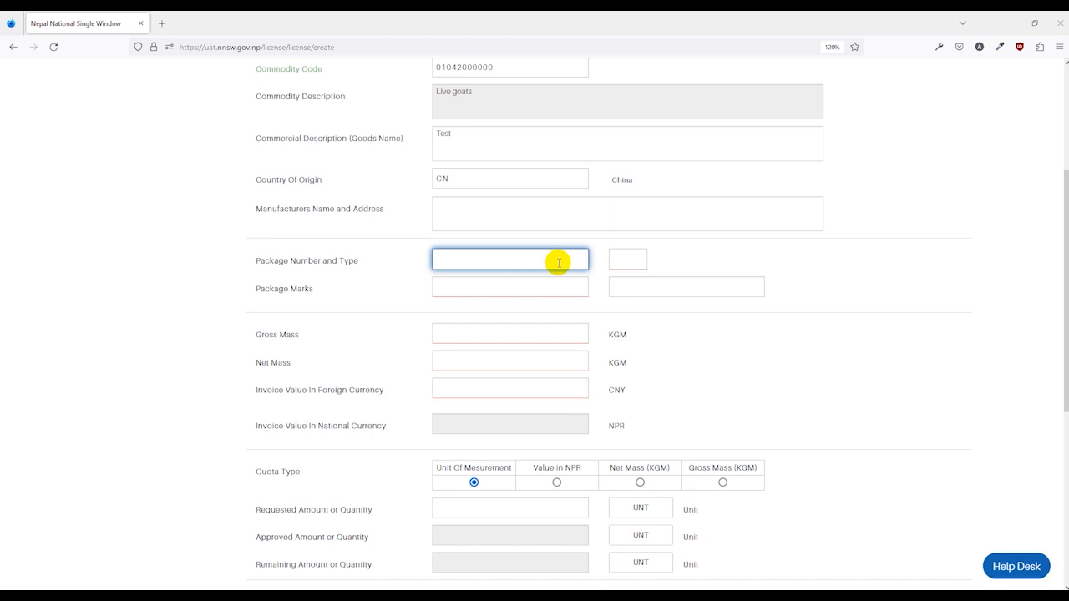
click(630, 258)
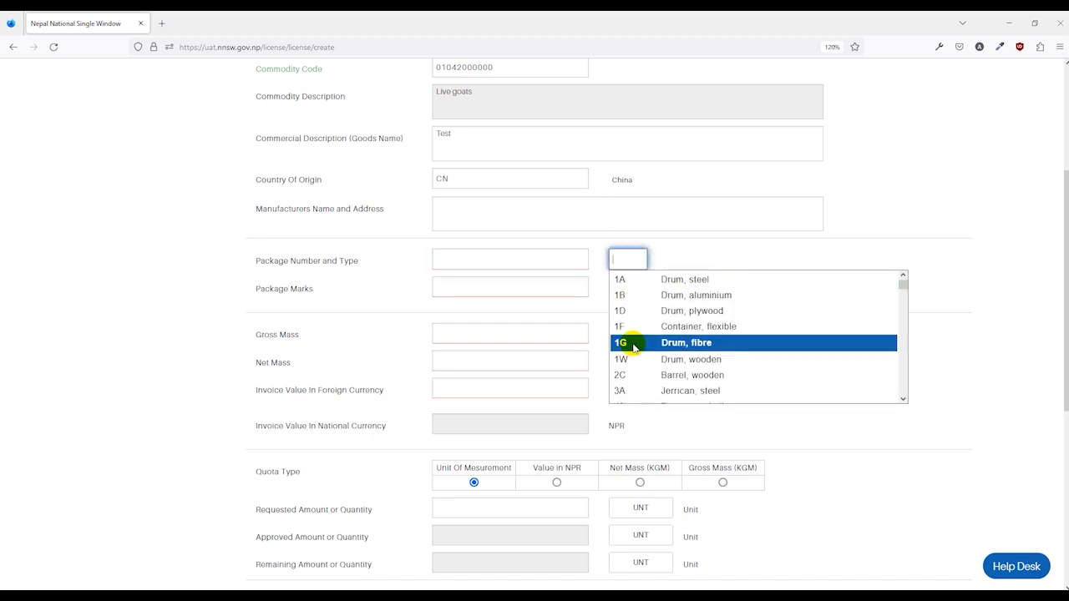
scroll(648, 376, down, 4)
click(666, 327)
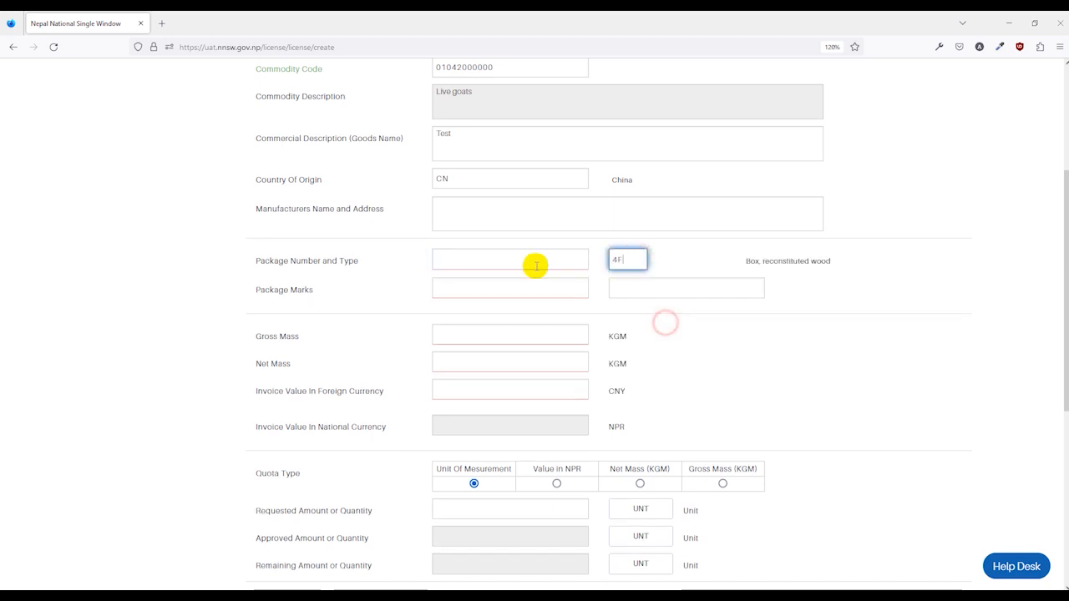
click(513, 252)
text(12)
click(473, 292)
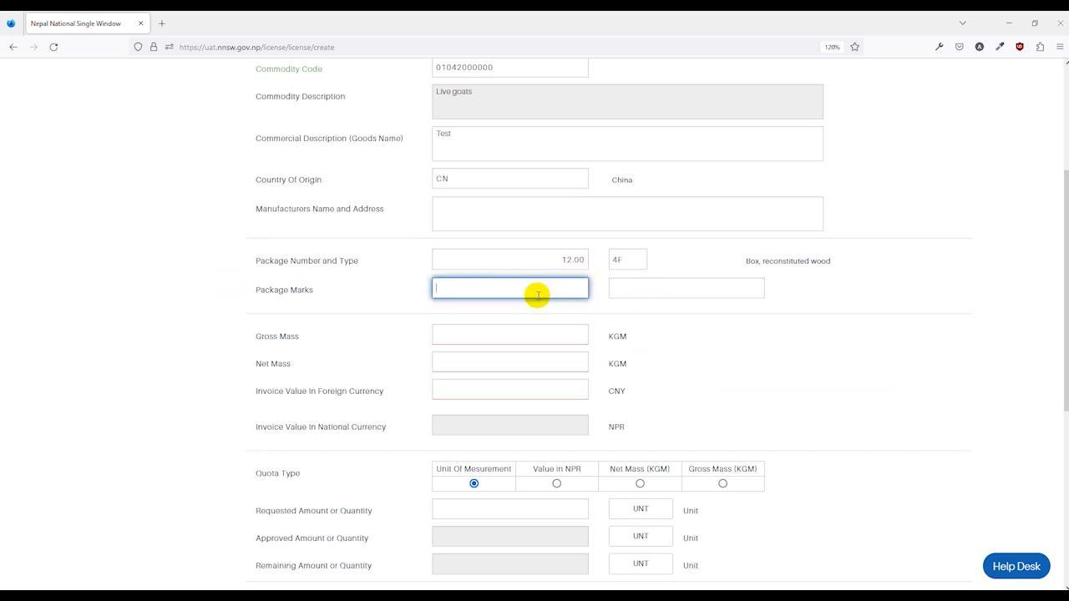
click(293, 303)
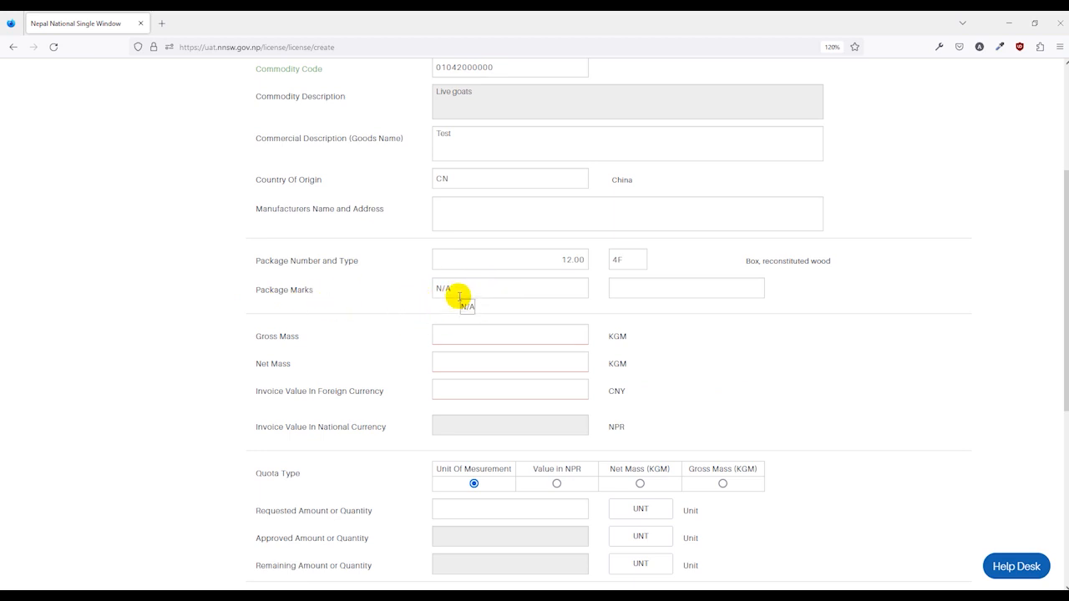
Step: Enter a gross mass of 1,000 KGM and a net mass of 999 KGM for the item
scroll(460, 296, down, 3)
click(509, 193)
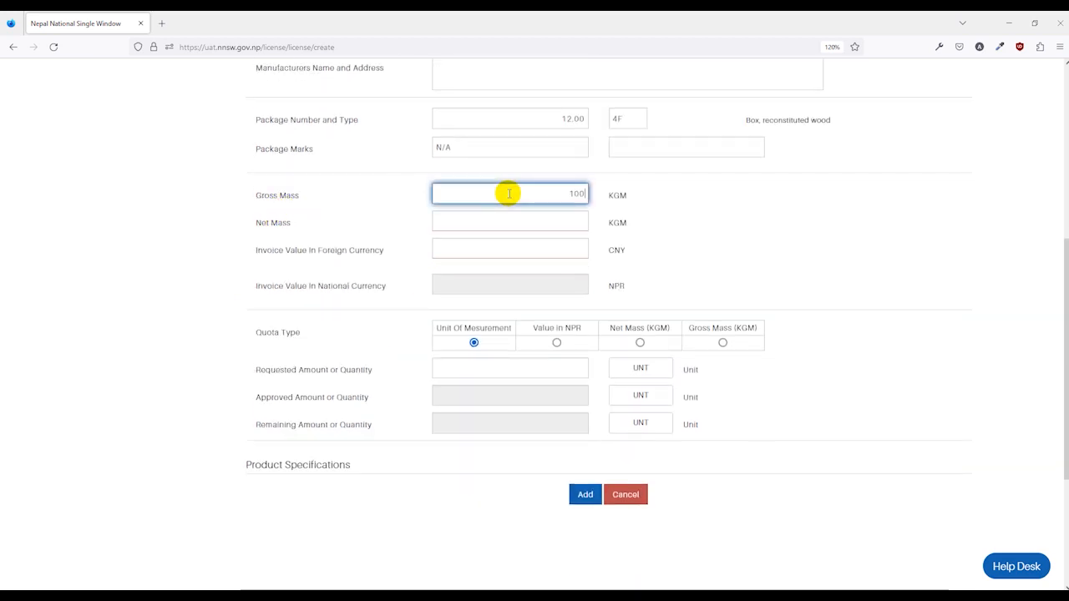
click(535, 220)
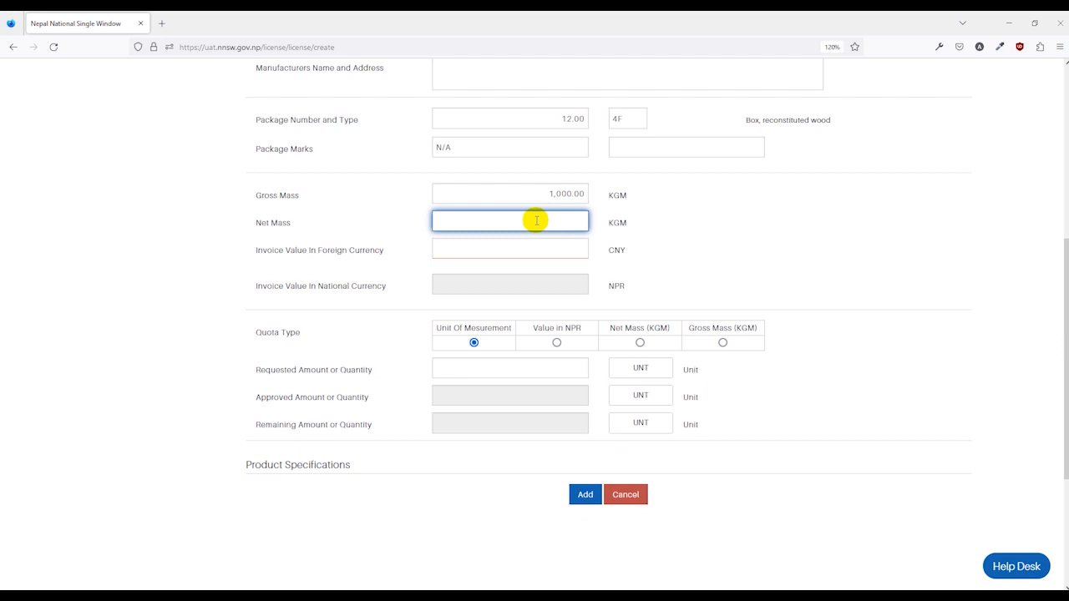
click(674, 223)
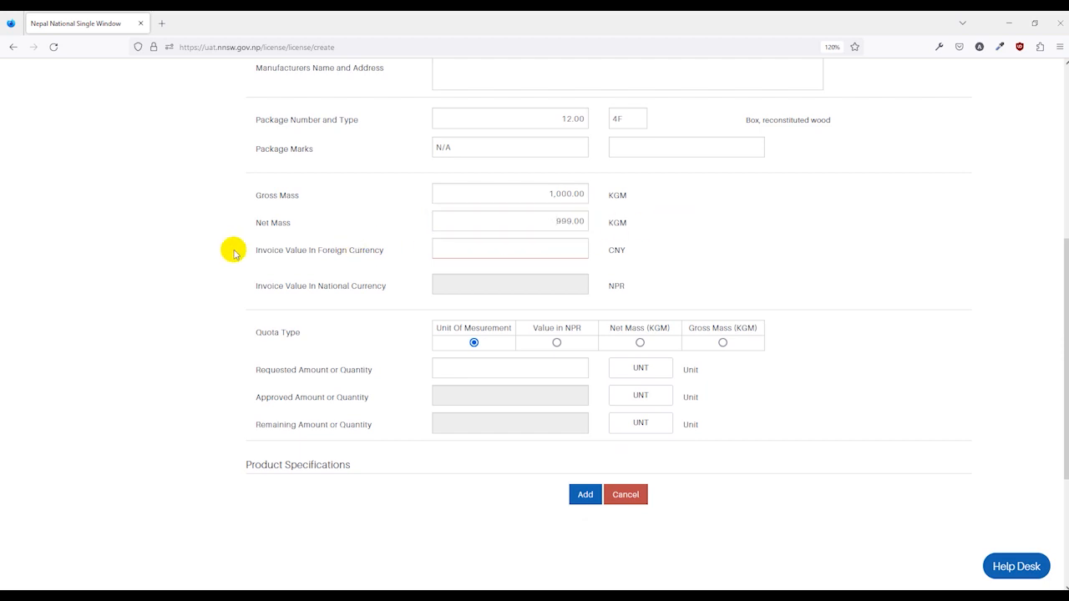
Step: Set the item's invoice value in foreign currency to 59,000 CNY
click(574, 251)
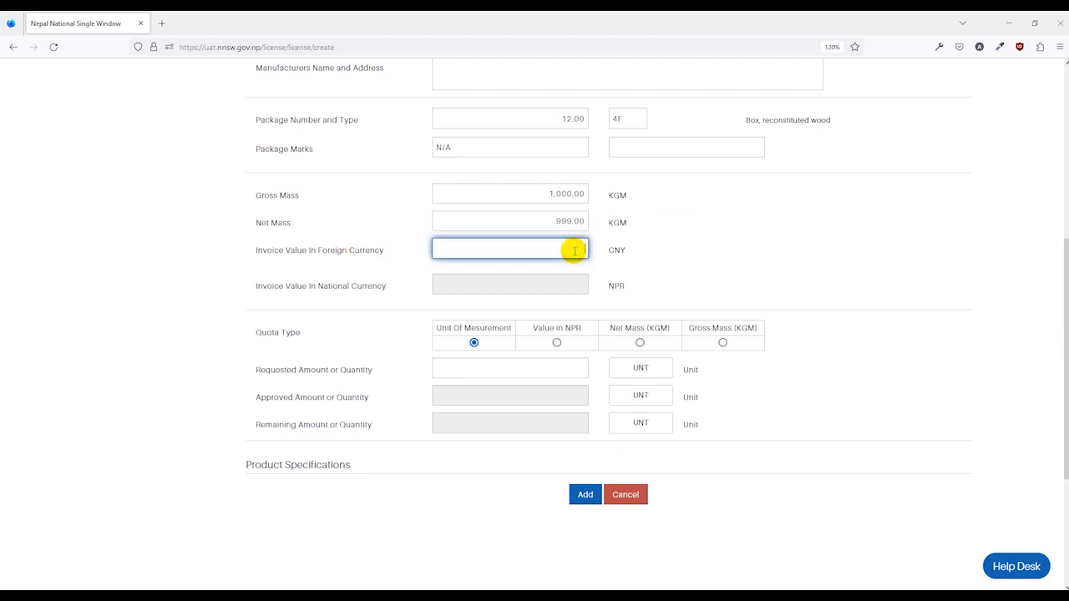
text(59,000.0)
click(665, 245)
Step: Enter 500 units as the requested amount or quantity of the item
scroll(666, 245, down, 1)
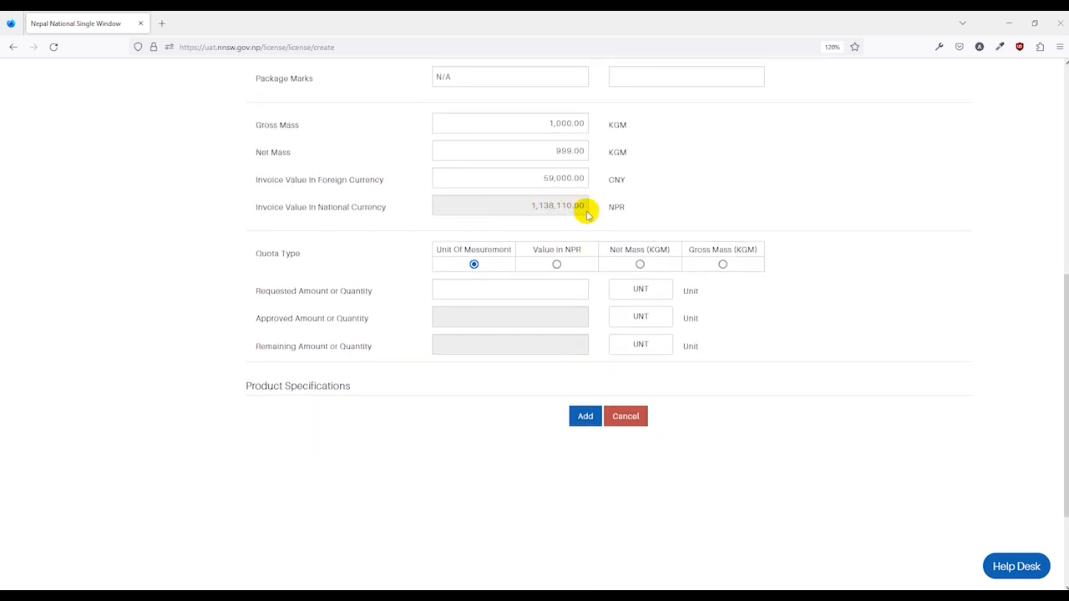
scroll(392, 246, down, 1)
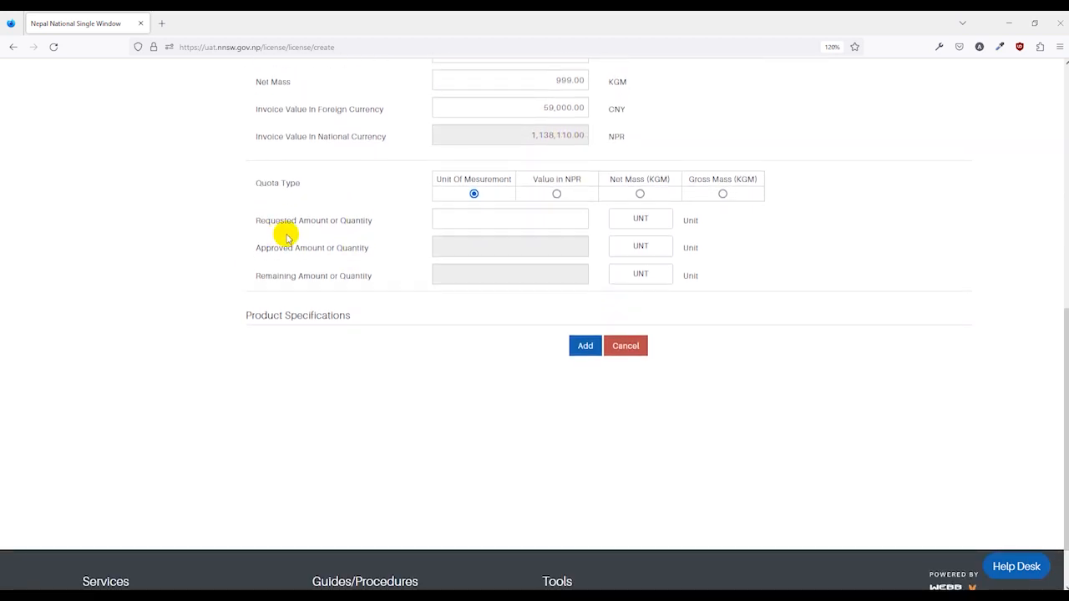
click(547, 224)
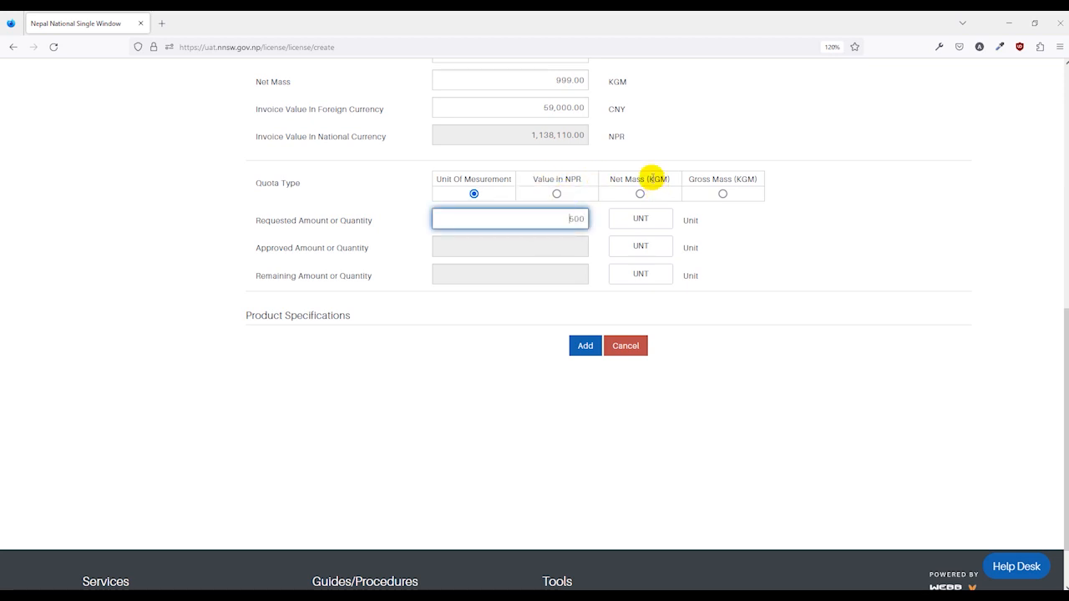
click(735, 199)
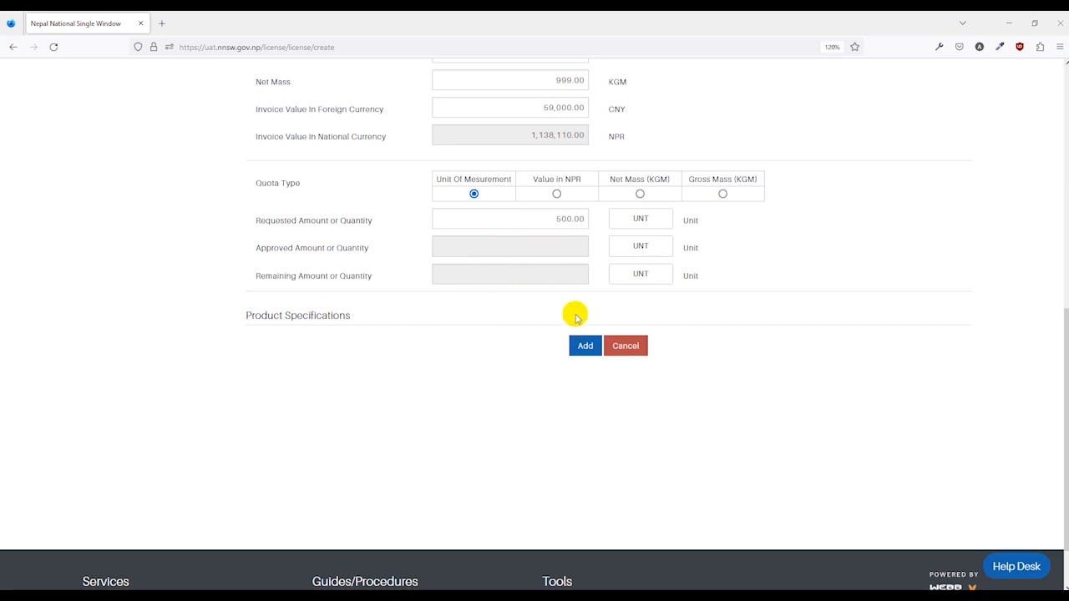
Step: Change the application's purpose to Industrial in the header section
scroll(575, 313, up, 10)
click(250, 196)
scroll(417, 298, down, 3)
scroll(418, 298, down, 4)
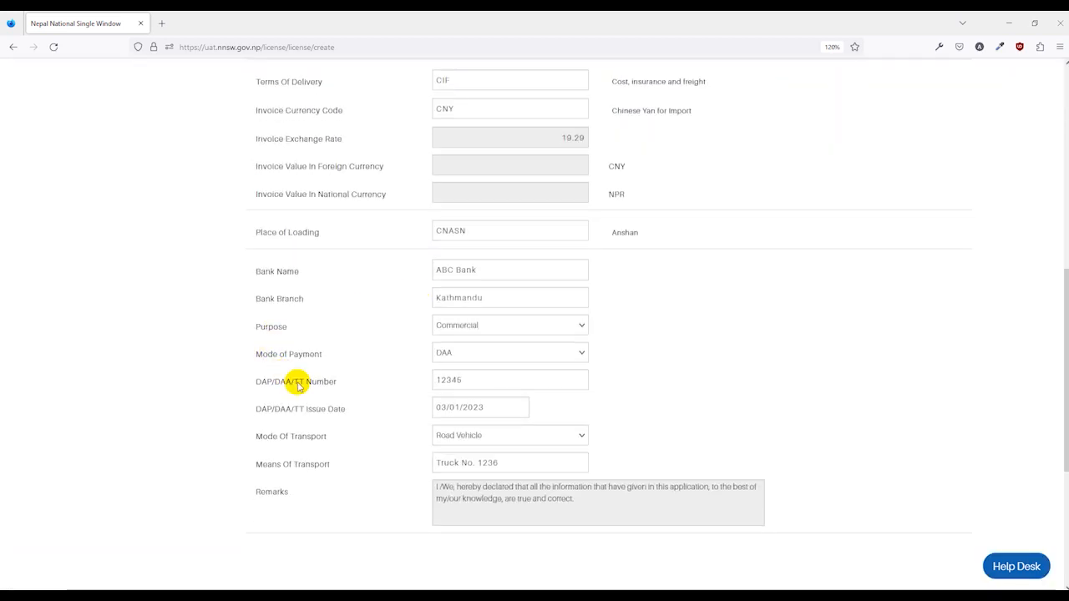
click(468, 325)
click(459, 389)
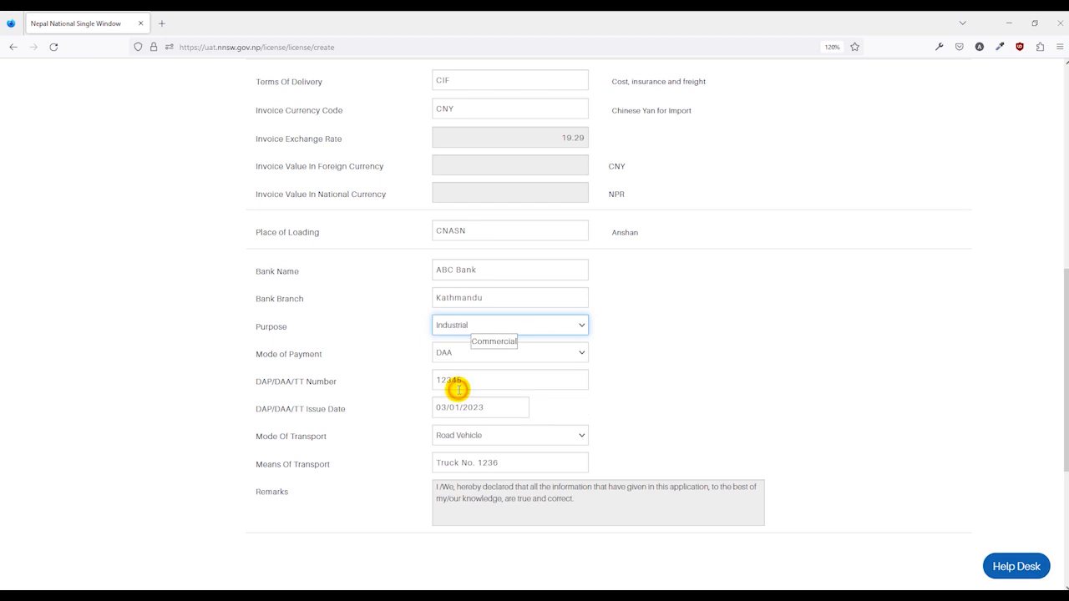
Step: Set the first item's intended industrial use to Raw material and add the item to the application
scroll(432, 270, up, 8)
click(378, 202)
scroll(310, 382, down, 6)
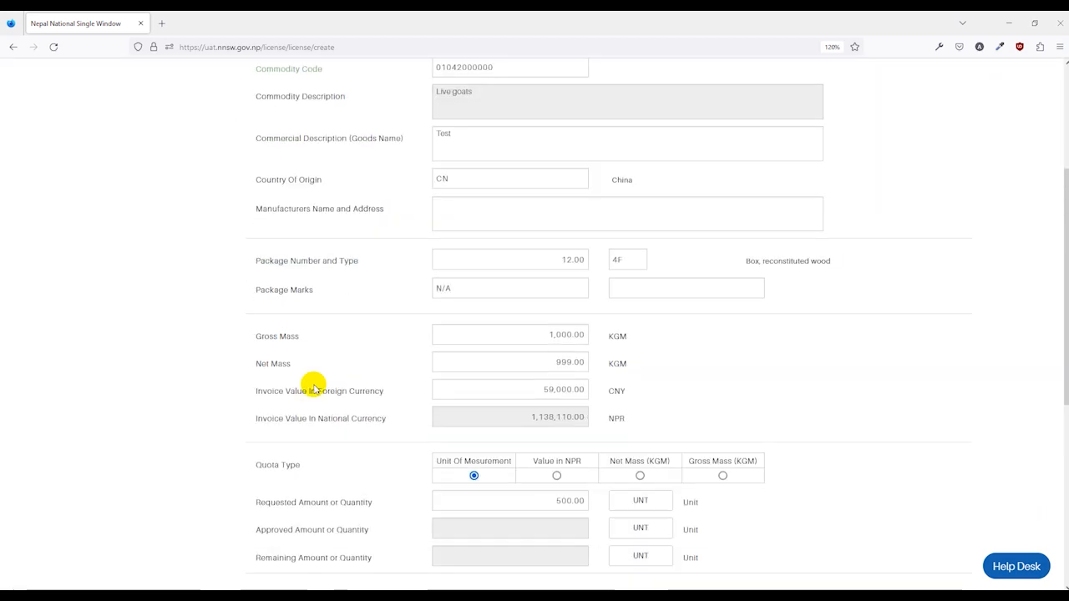
click(518, 334)
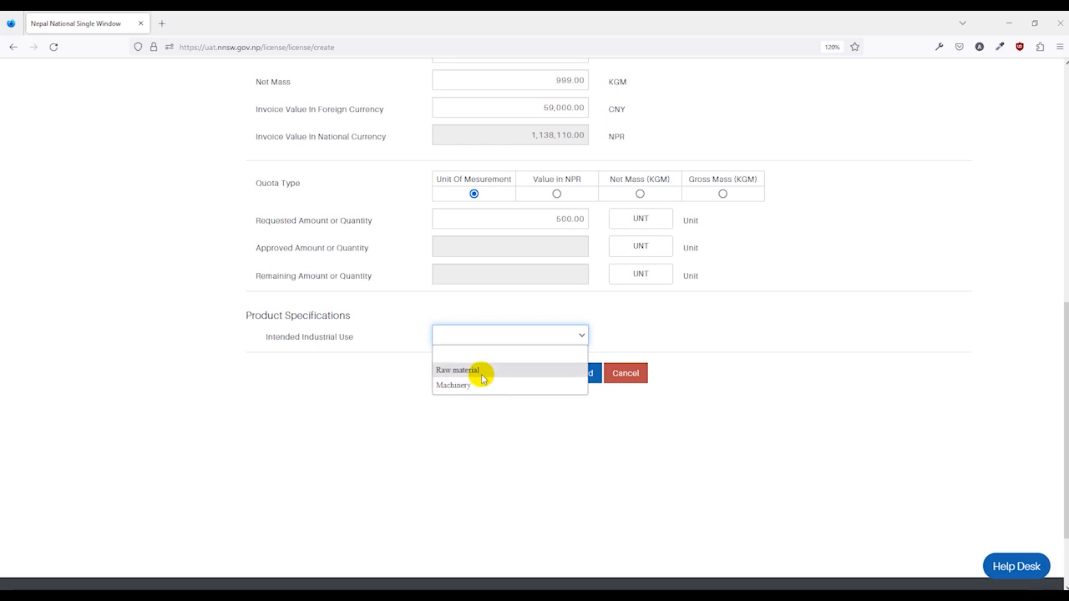
click(474, 370)
click(585, 373)
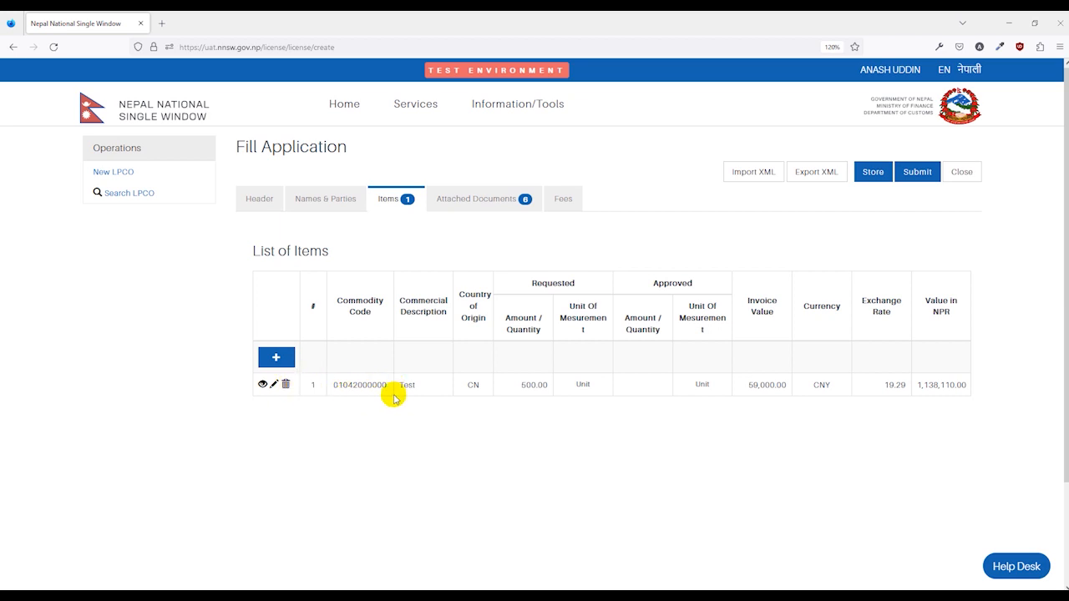
click(292, 366)
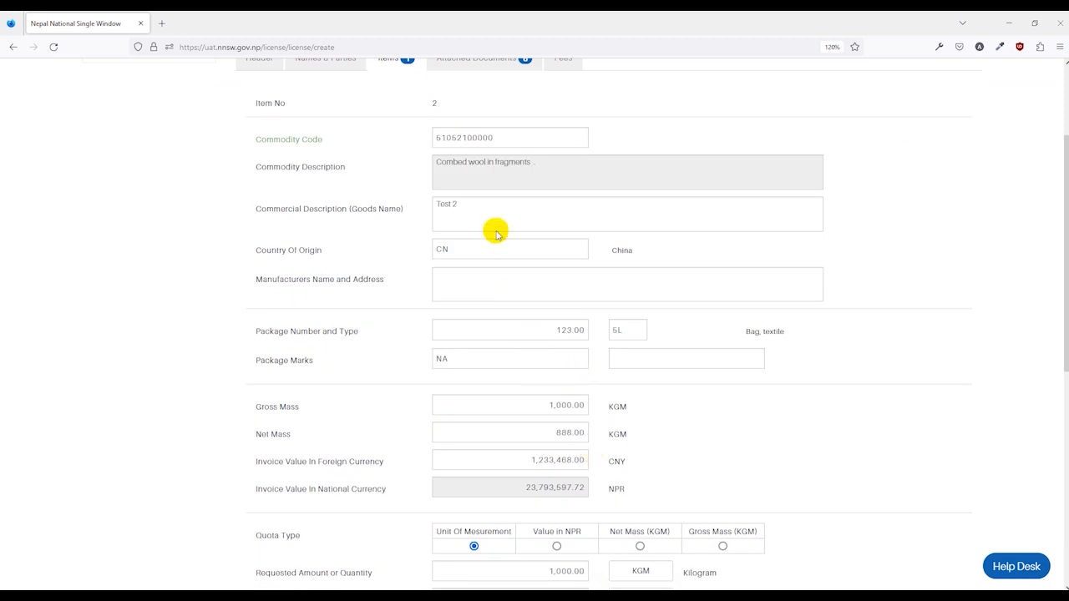
scroll(434, 334, down, 3)
click(580, 449)
scroll(521, 418, up, 3)
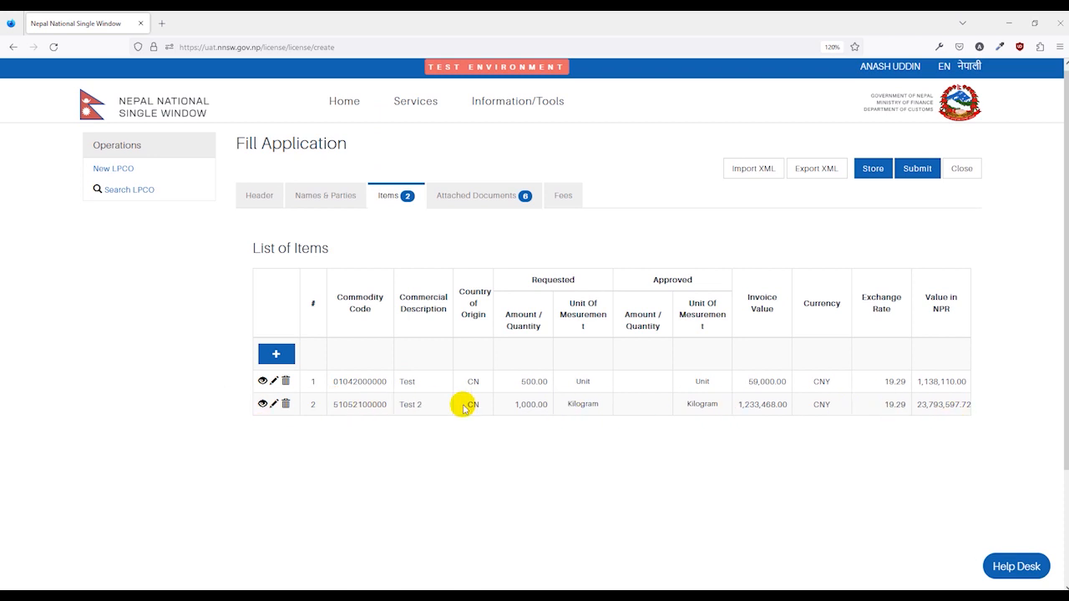
scroll(354, 427, up, 1)
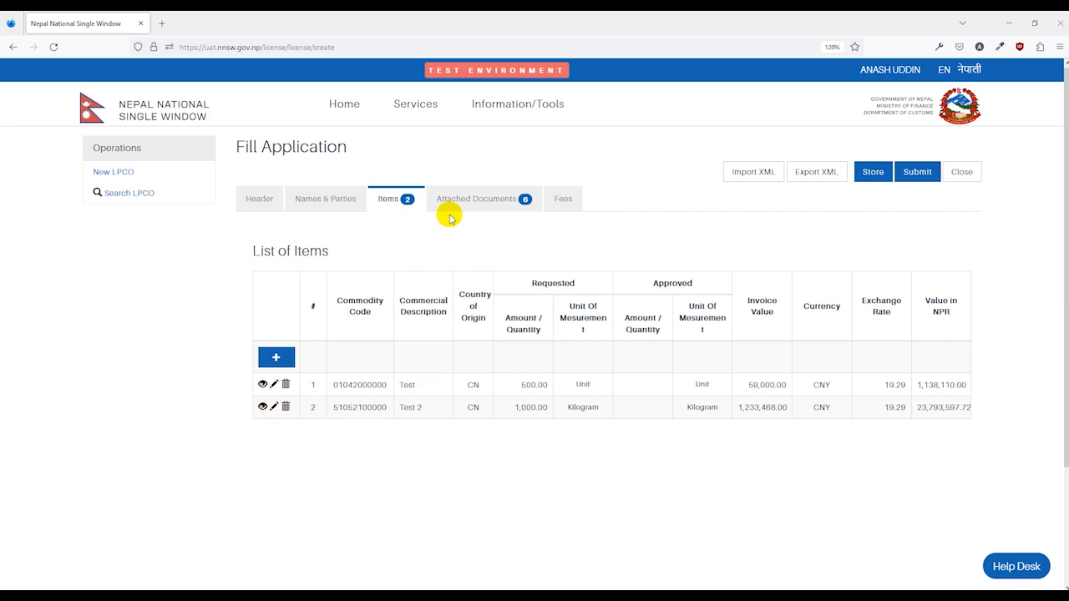
Step: Edit the Commercial Invoice among the attached documents, entering reference number 234 and date 11/01/2023
click(472, 200)
scroll(486, 198, down, 1)
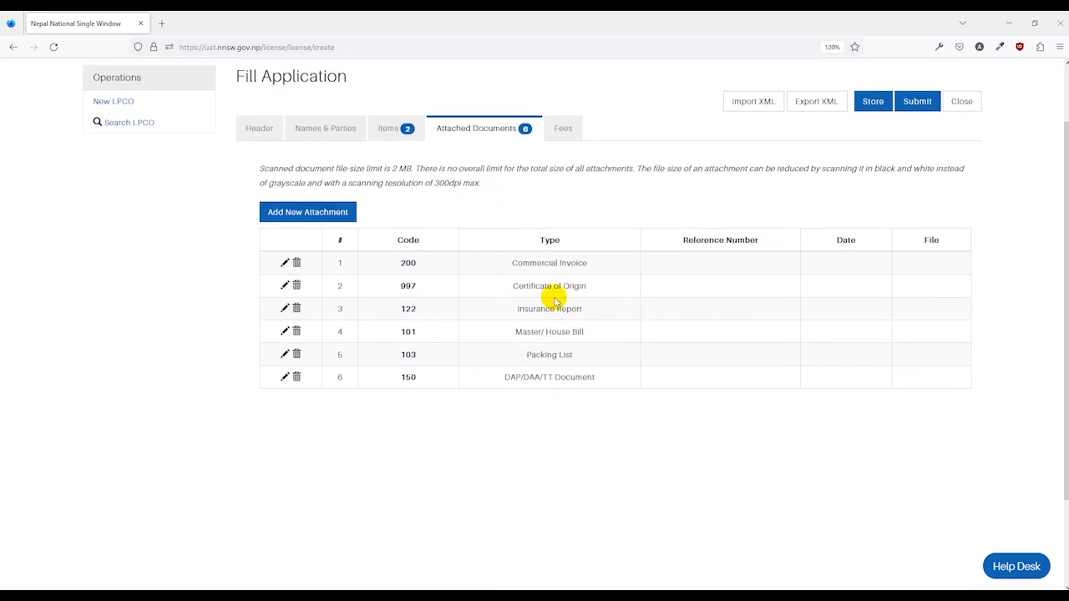
scroll(553, 359, up, 1)
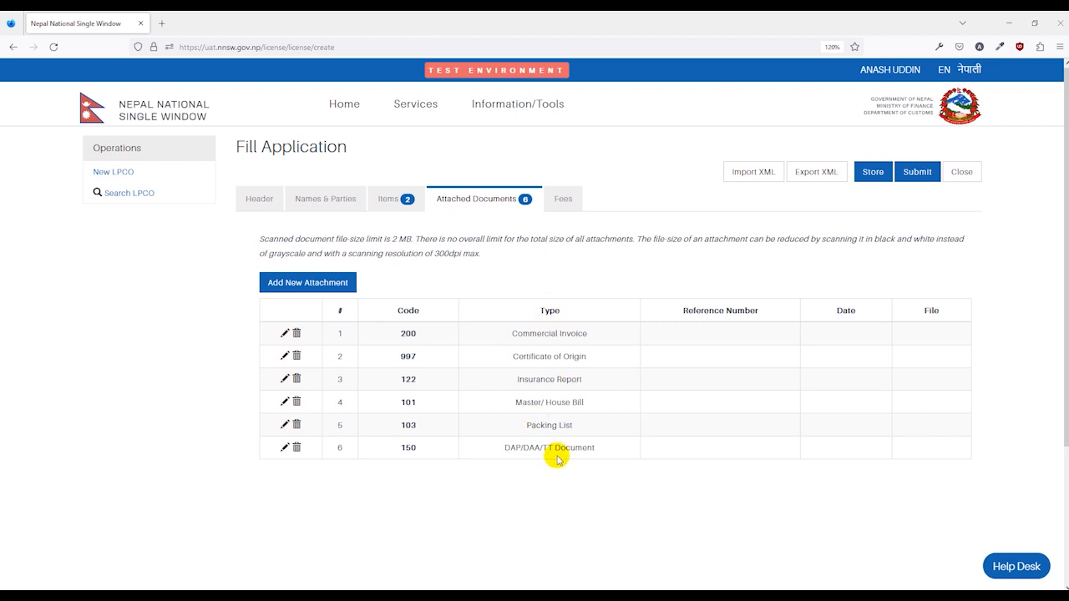
click(573, 333)
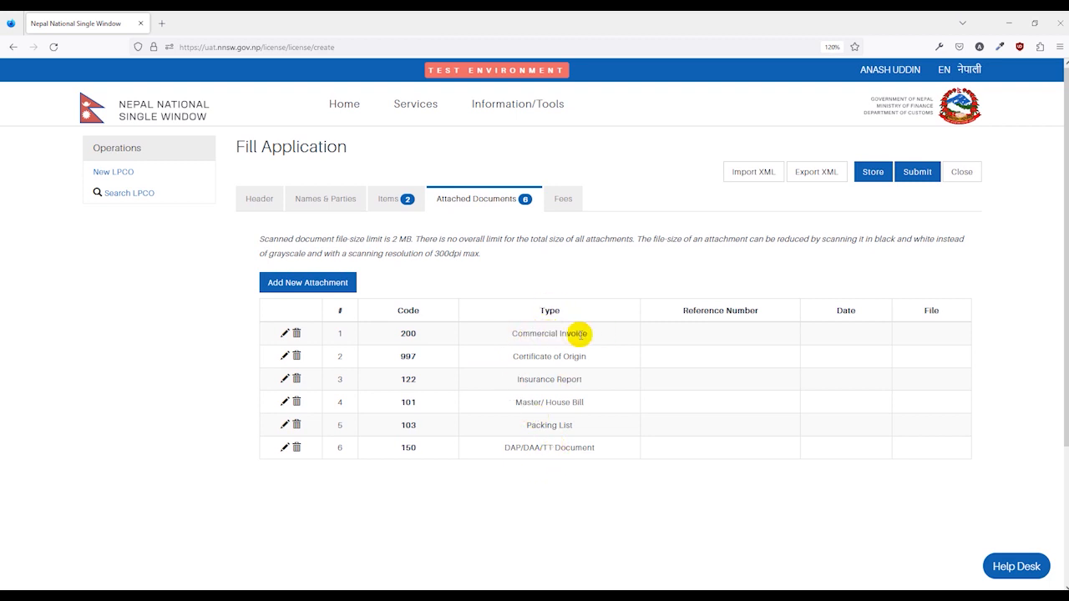
click(285, 333)
click(481, 326)
text(234)
click(489, 352)
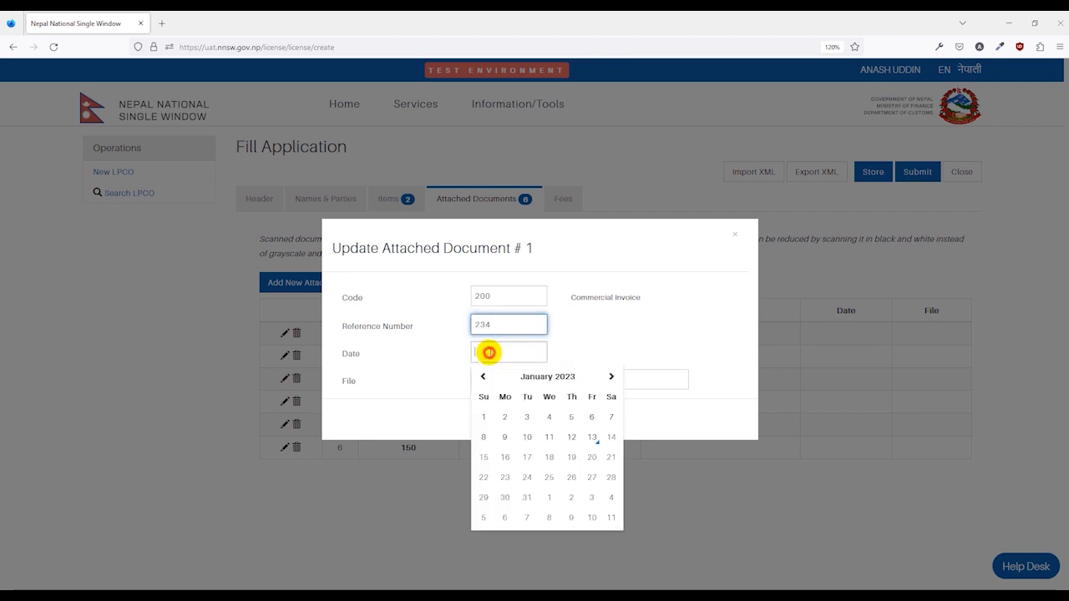
click(547, 431)
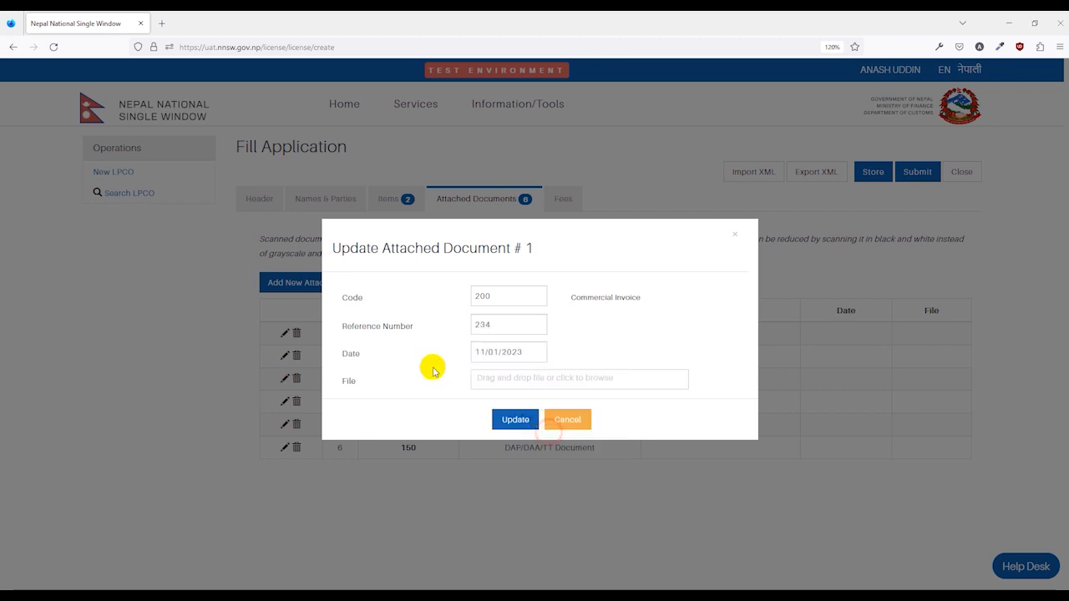
Step: Upload A23000022.pdf as the Commercial Invoice file and update the document entry
click(502, 378)
double_click(157, 190)
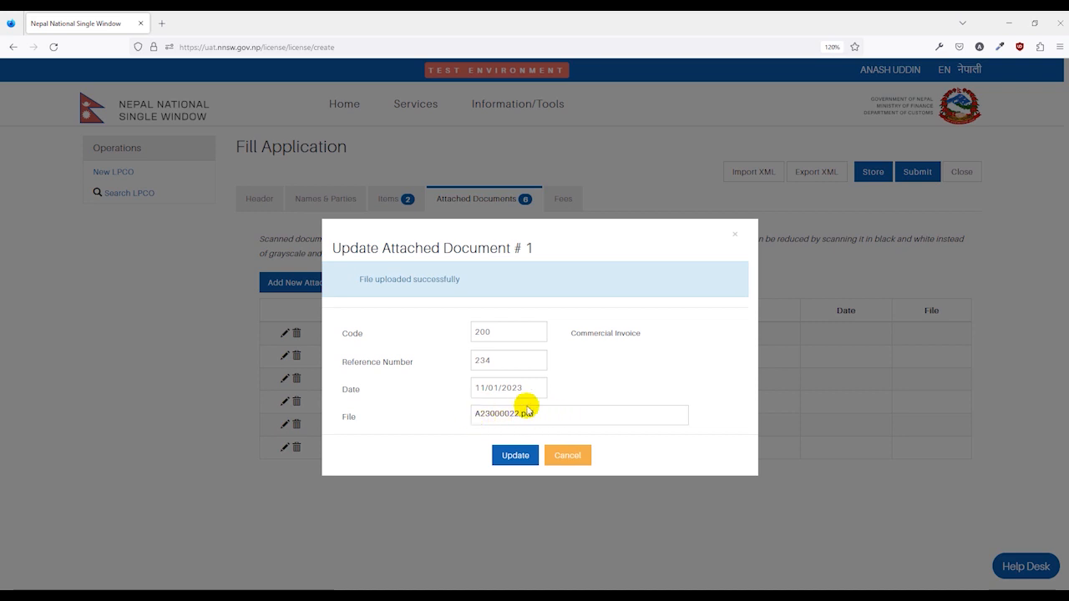
click(515, 456)
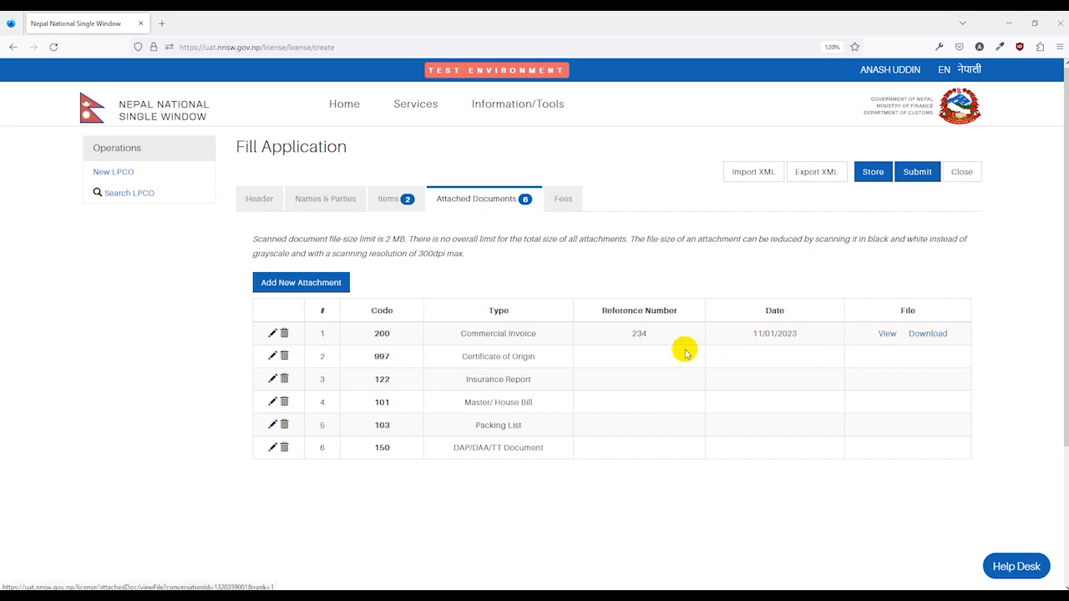
Step: Attach files to the other listed documents, with reference 123 and date 11/01/2023 (12/01/2023 for Master/House Bill), leaving Packing List's reference and date blank
click(272, 355)
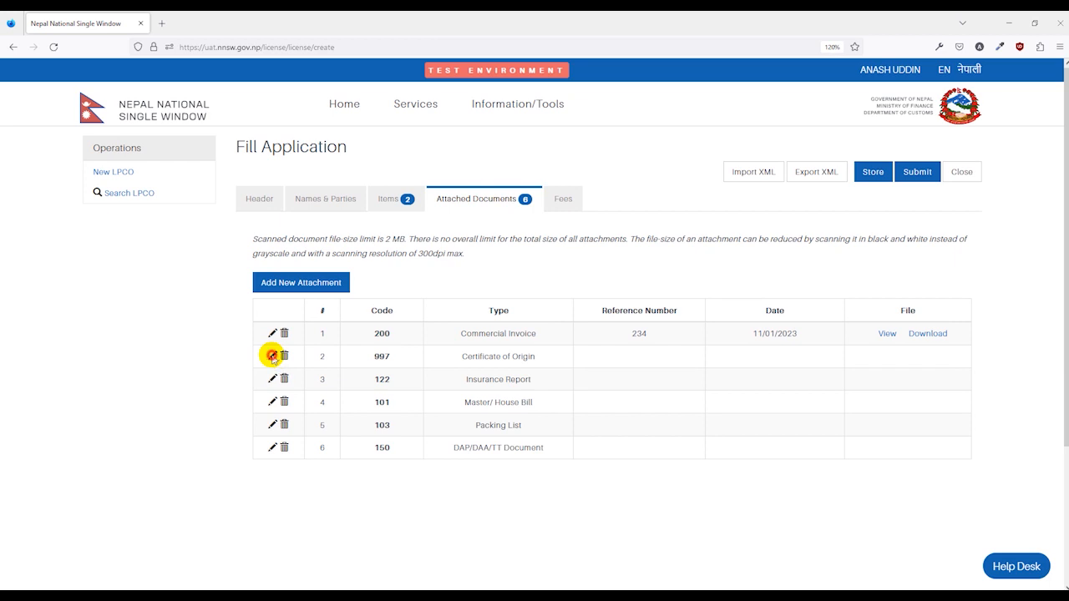
click(567, 420)
click(272, 379)
click(588, 483)
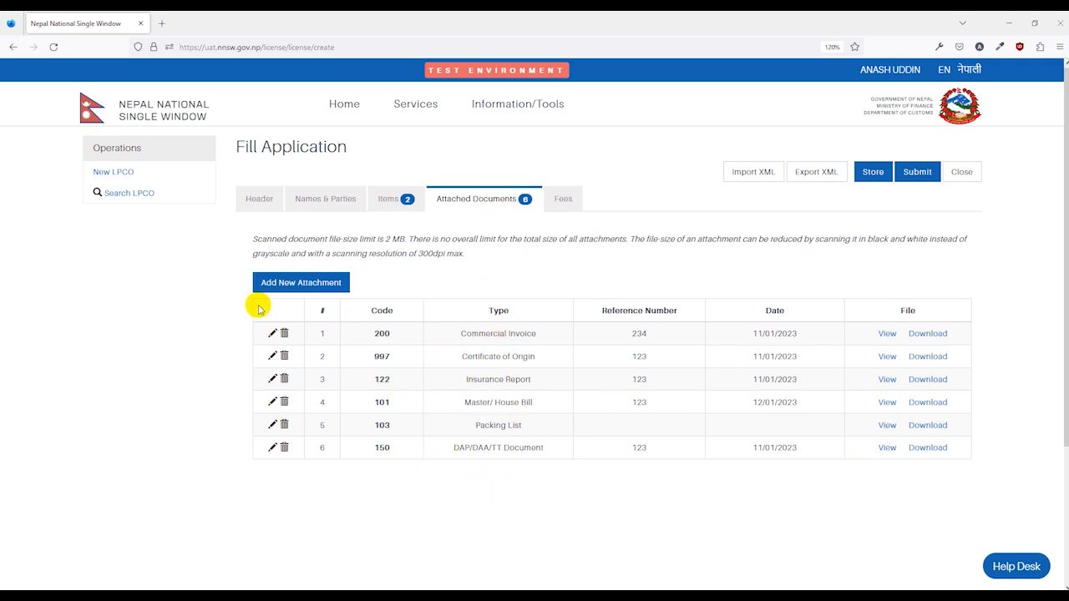
Step: Start a new attachment with document code 999 (Others) and reference number Product Pic
click(305, 284)
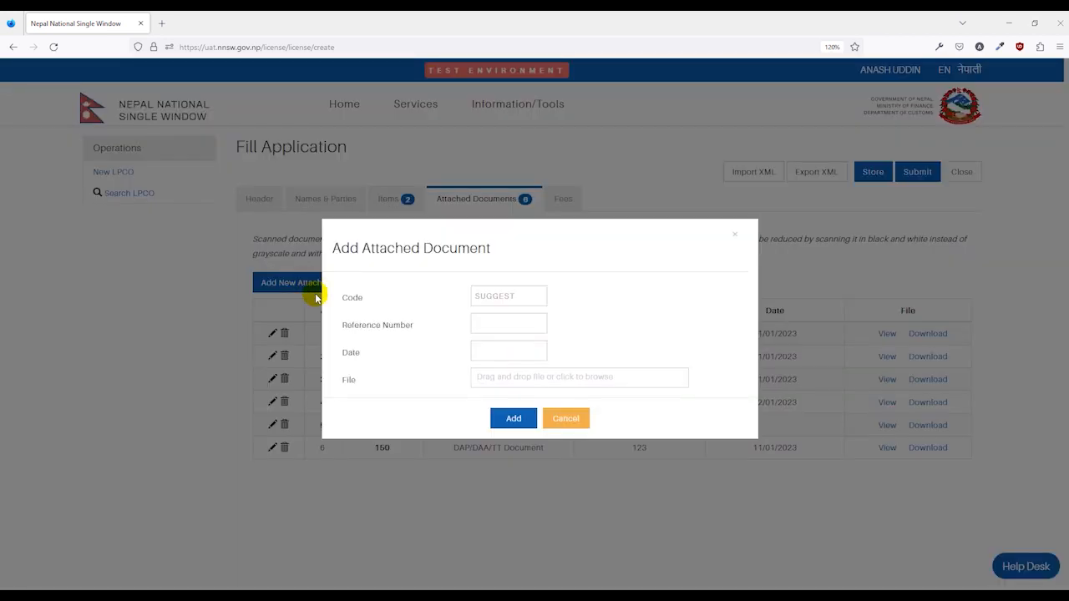
click(535, 296)
scroll(556, 401, down, 10)
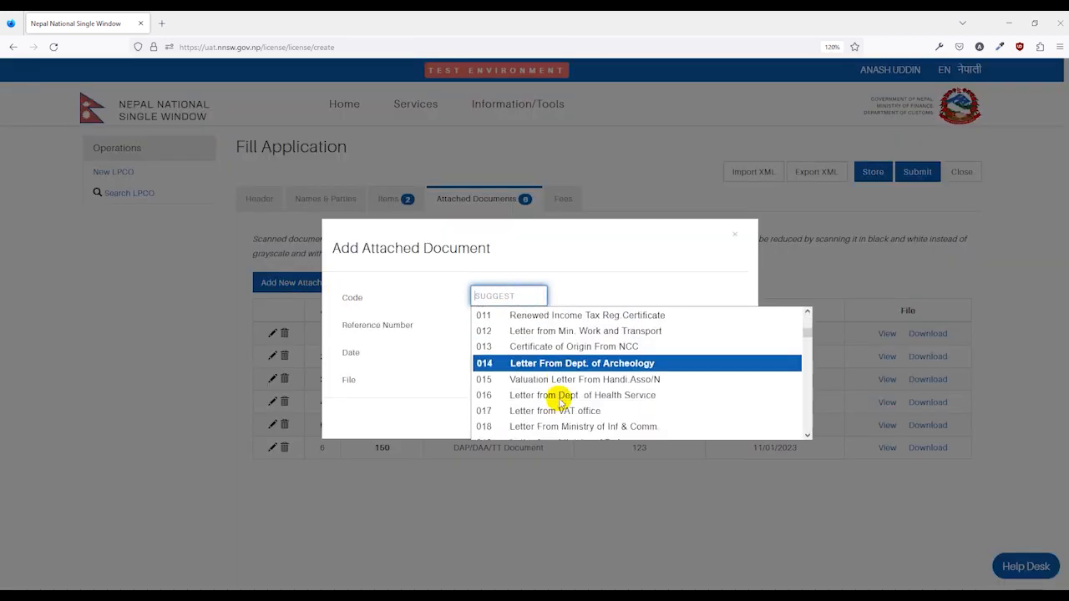
scroll(597, 404, down, 10)
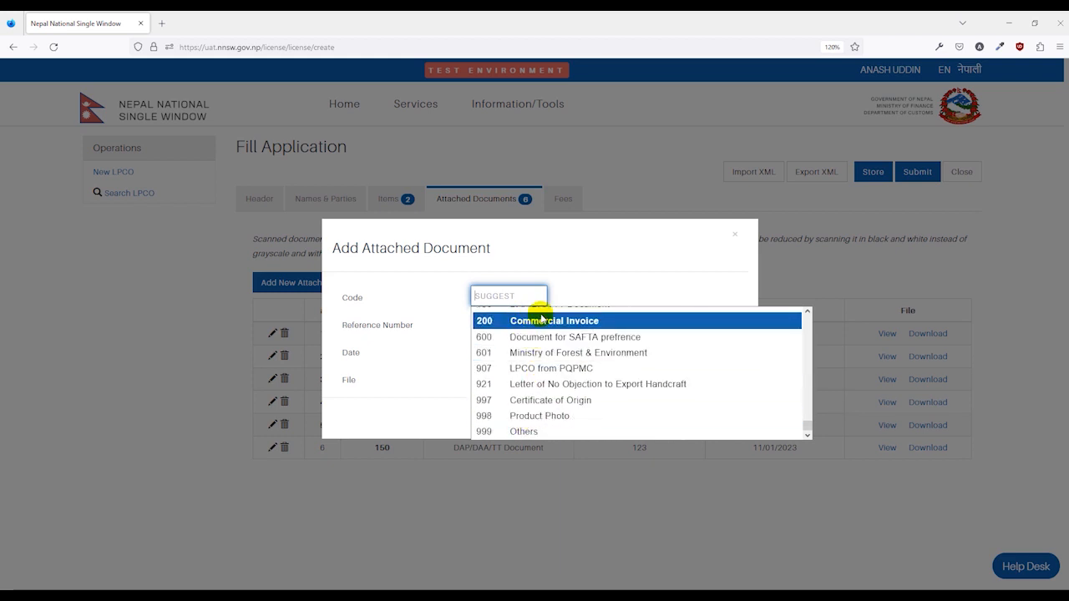
click(529, 432)
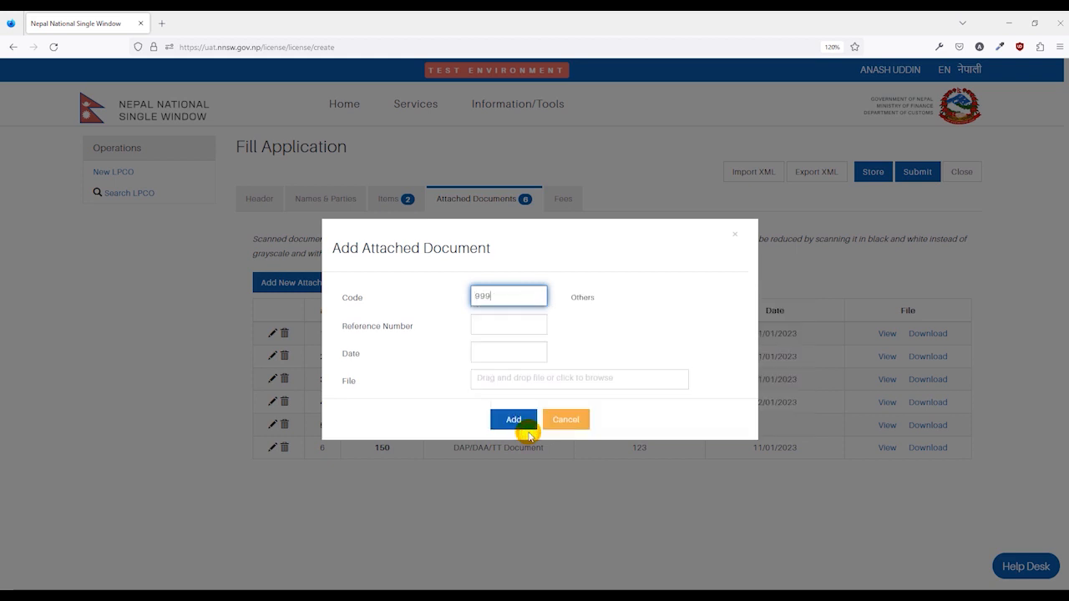
click(509, 331)
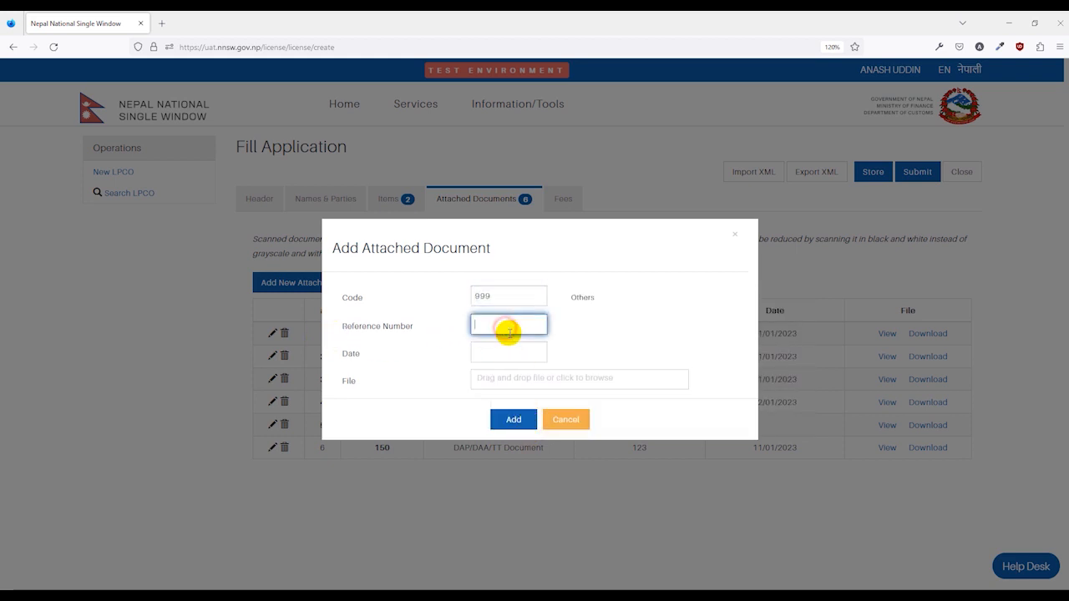
text(Product Pil)
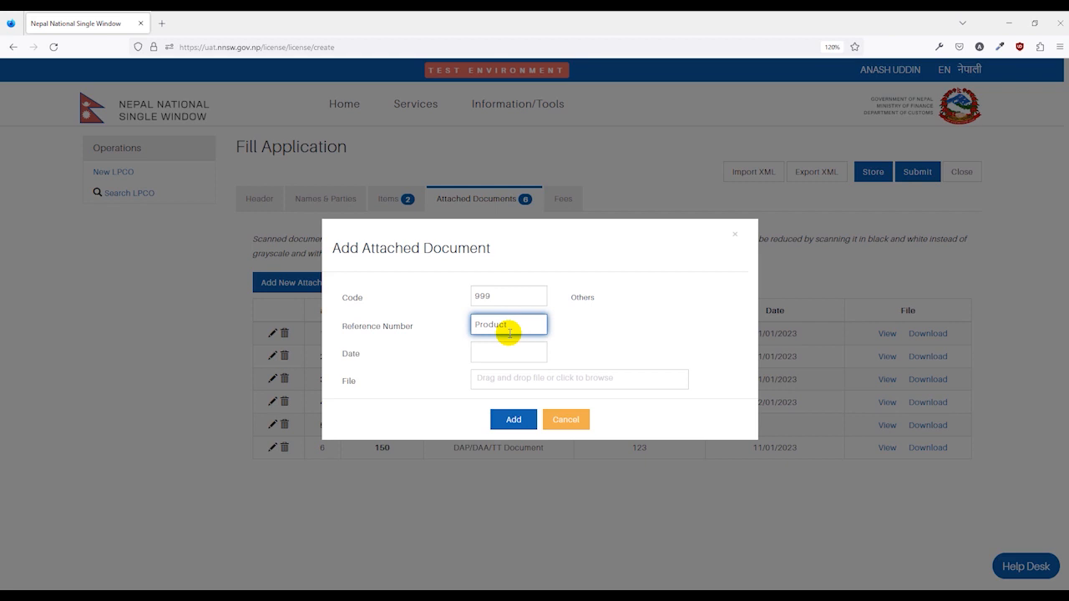
click(415, 367)
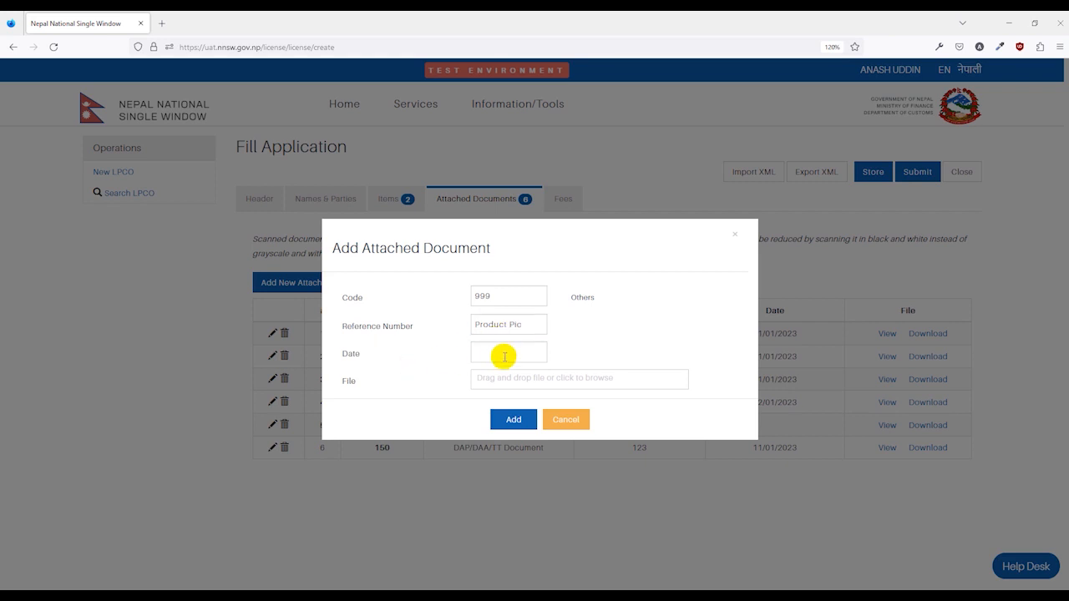
Step: Upload the image IMG-20221116-WA0003.jpg from Downloads as the attachment's file and add the document to the list
click(511, 386)
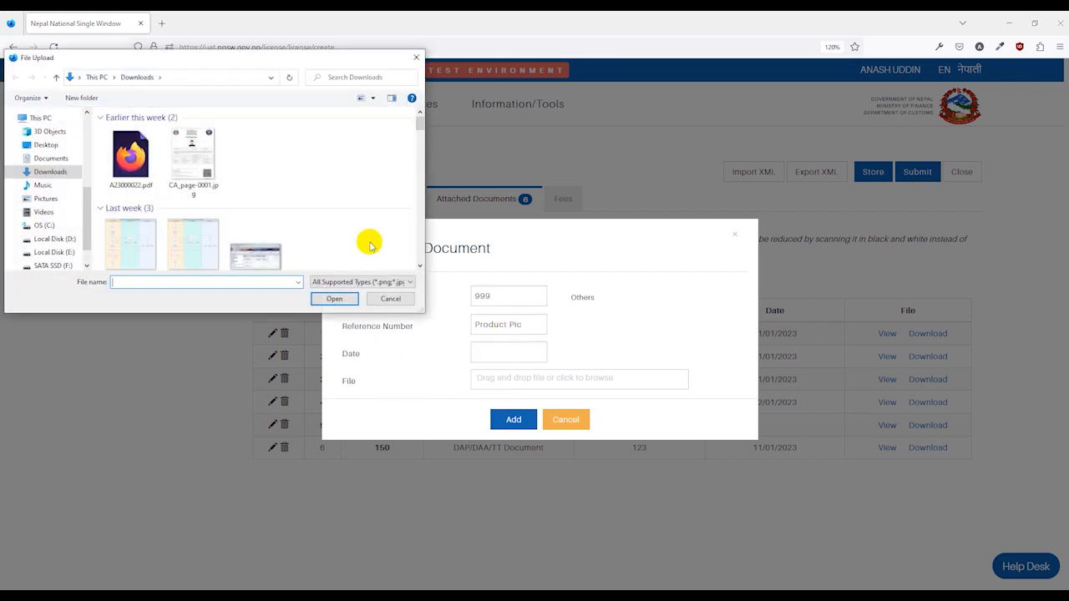
scroll(295, 203, down, 1)
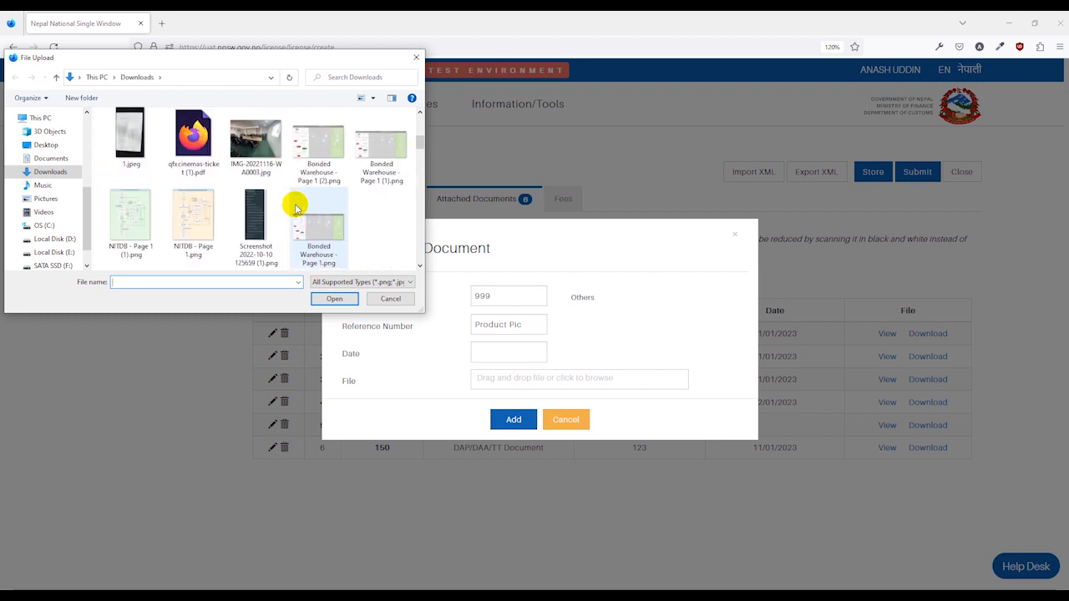
double_click(262, 166)
click(513, 455)
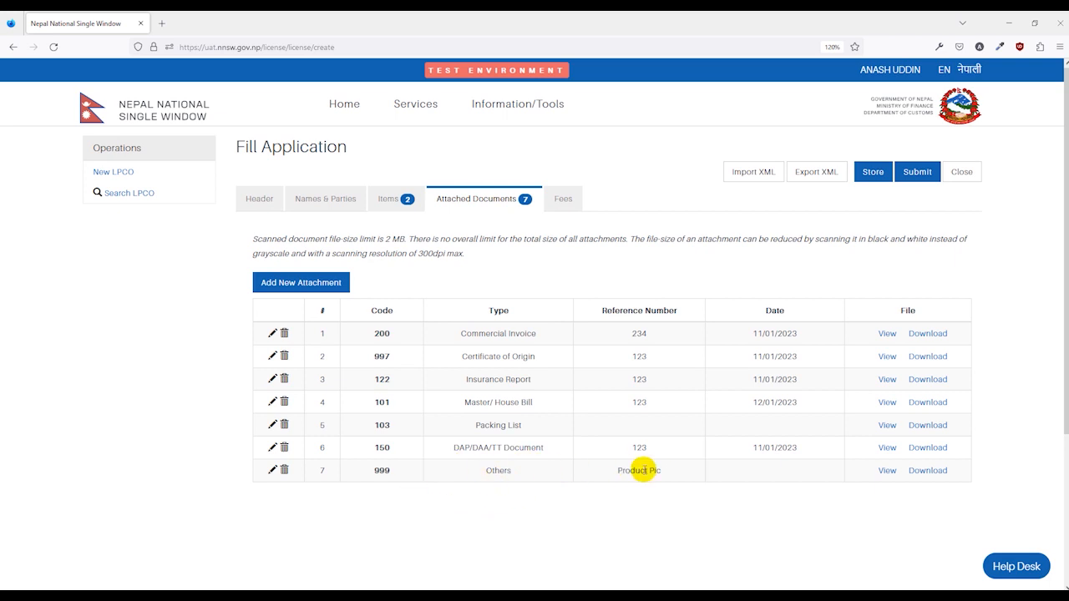
Step: Check the application's fees, then submit the application, confirming the submission and closing the resulting notice
click(561, 200)
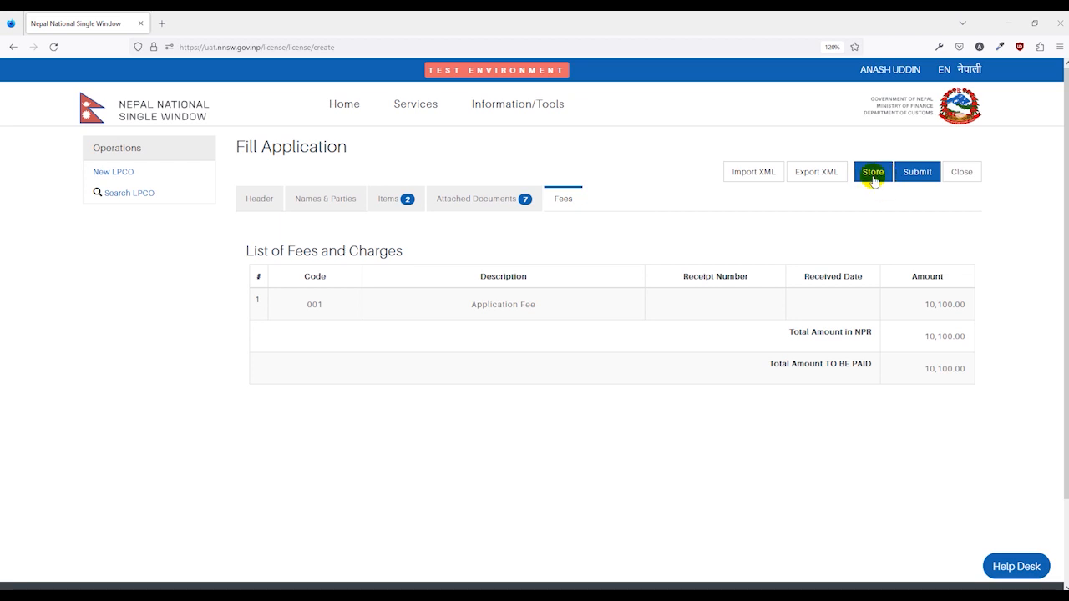
click(922, 175)
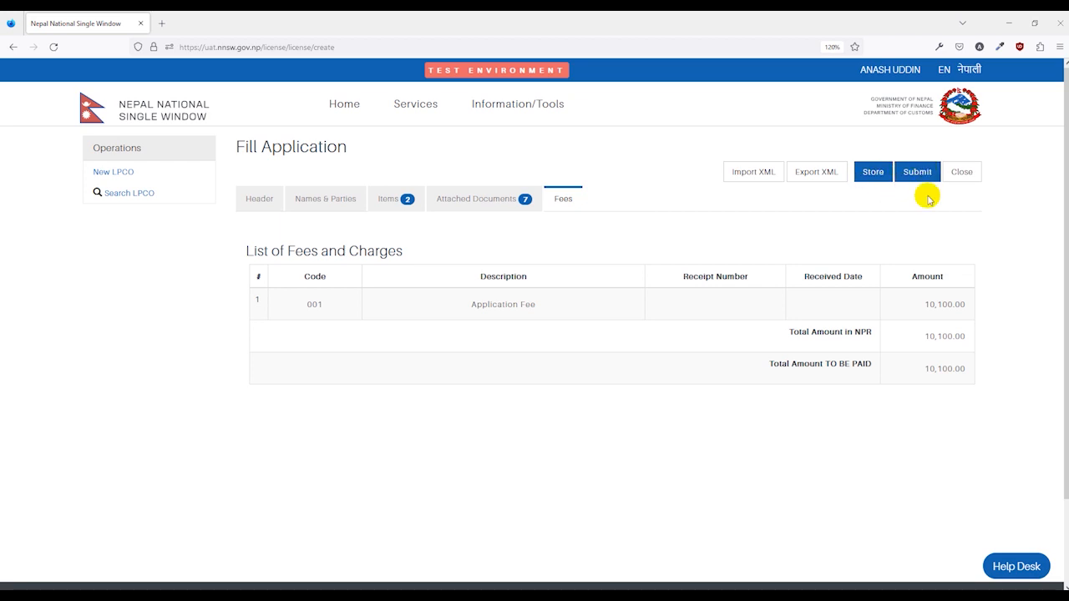
click(905, 179)
click(918, 176)
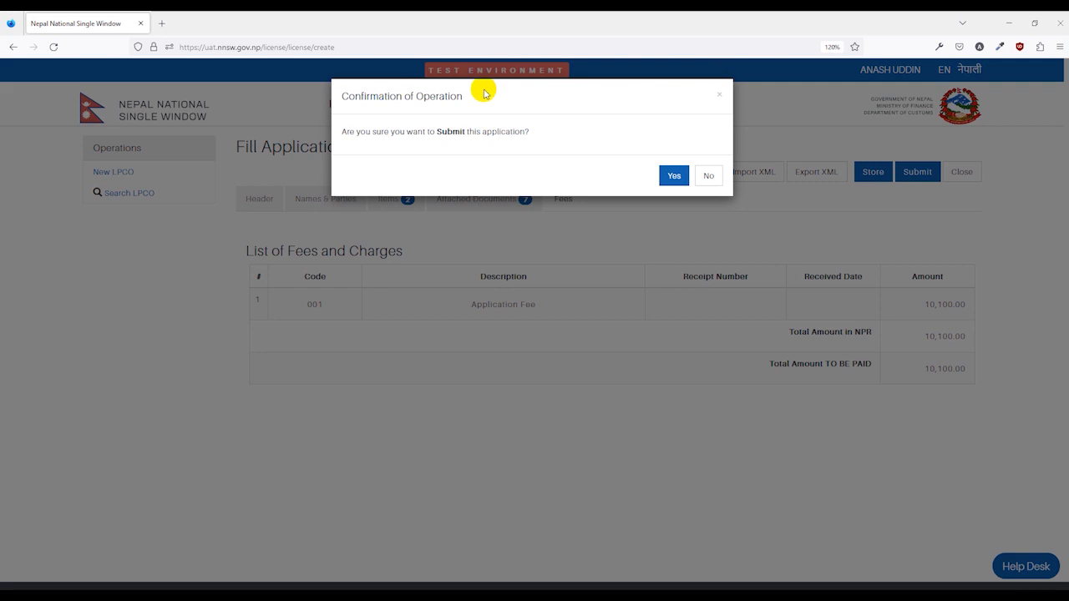
click(673, 175)
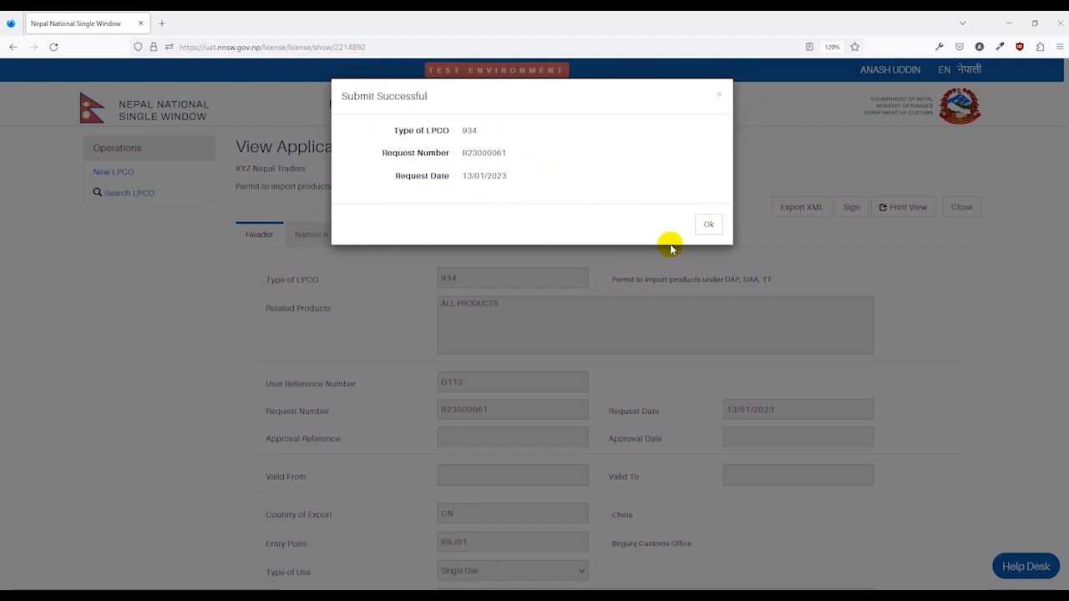
click(712, 225)
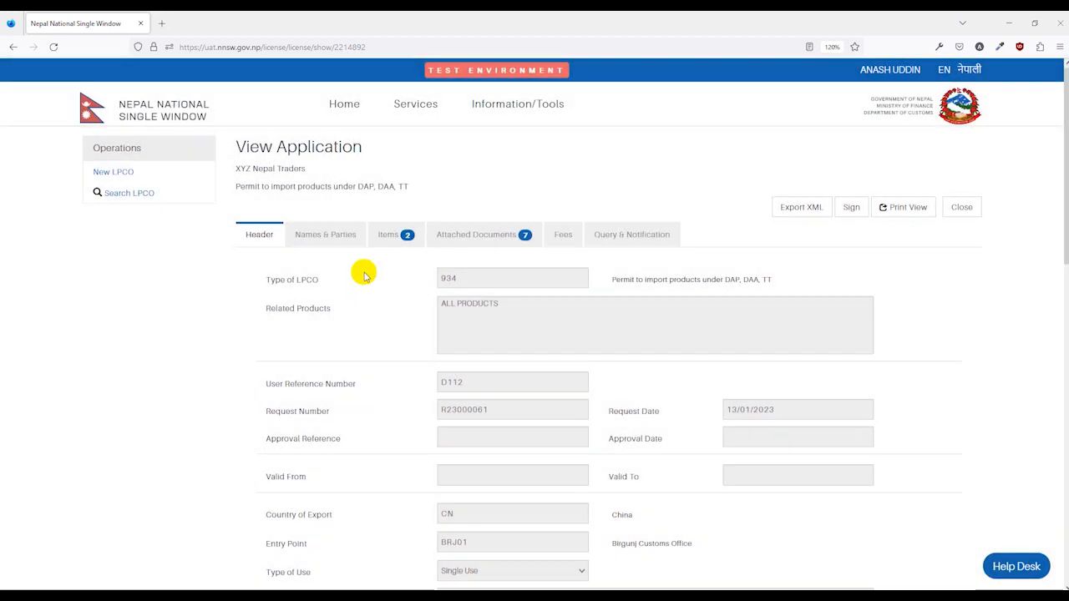
Step: Review the submitted application's names and parties and its query and notification history, then place the cursor in the message field
click(335, 235)
scroll(363, 306, down, 1)
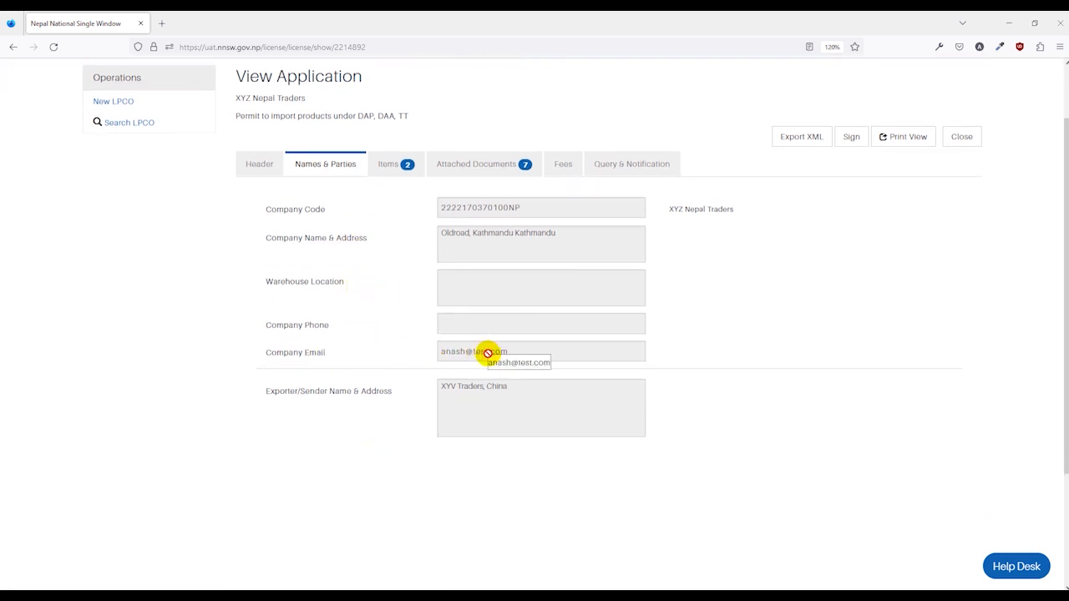
scroll(484, 363, up, 1)
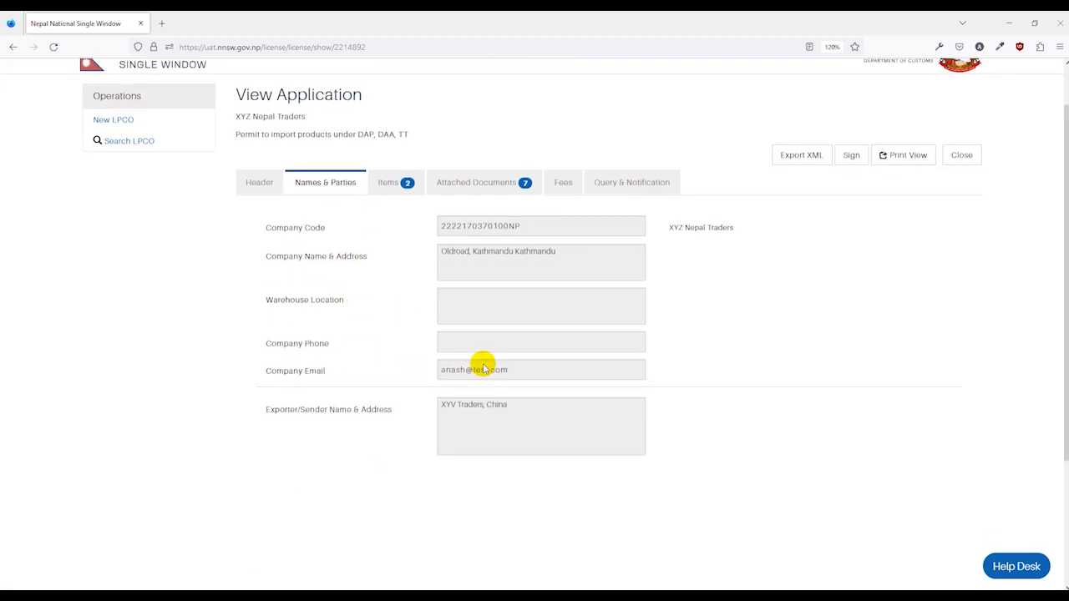
click(605, 234)
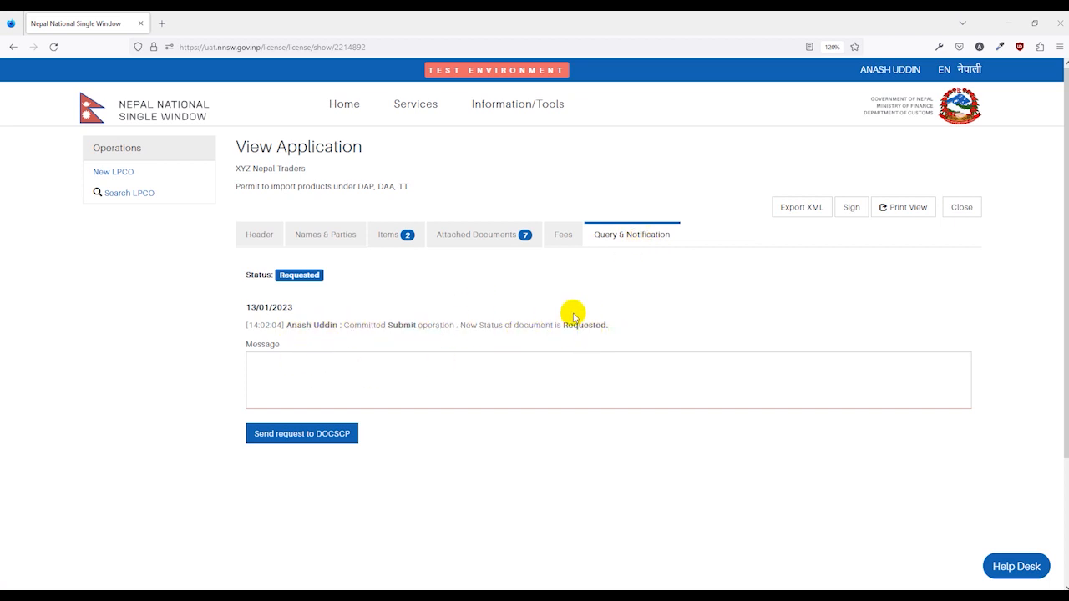
click(284, 369)
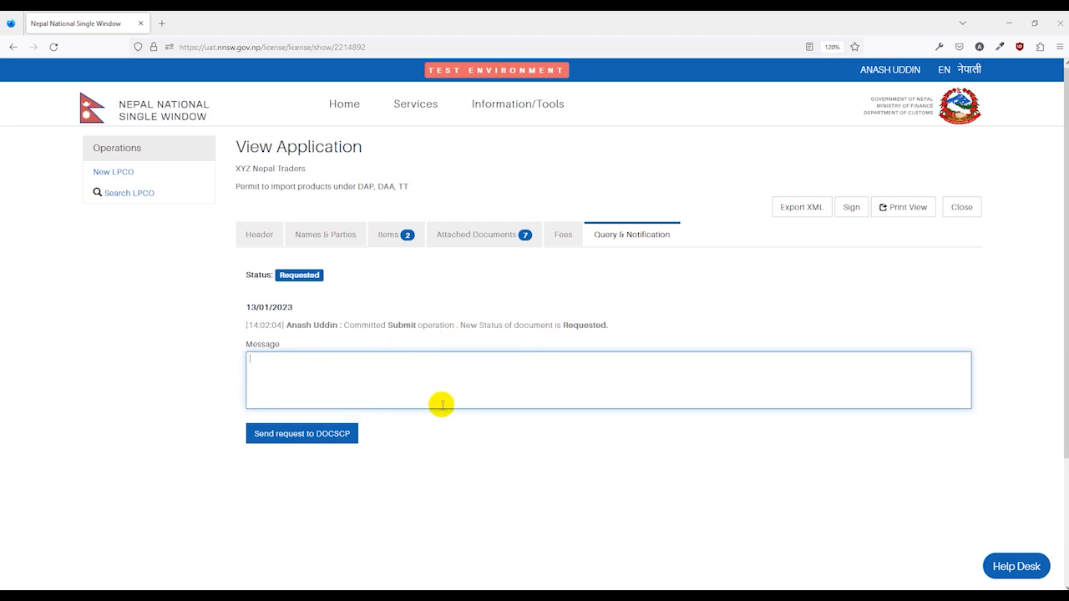